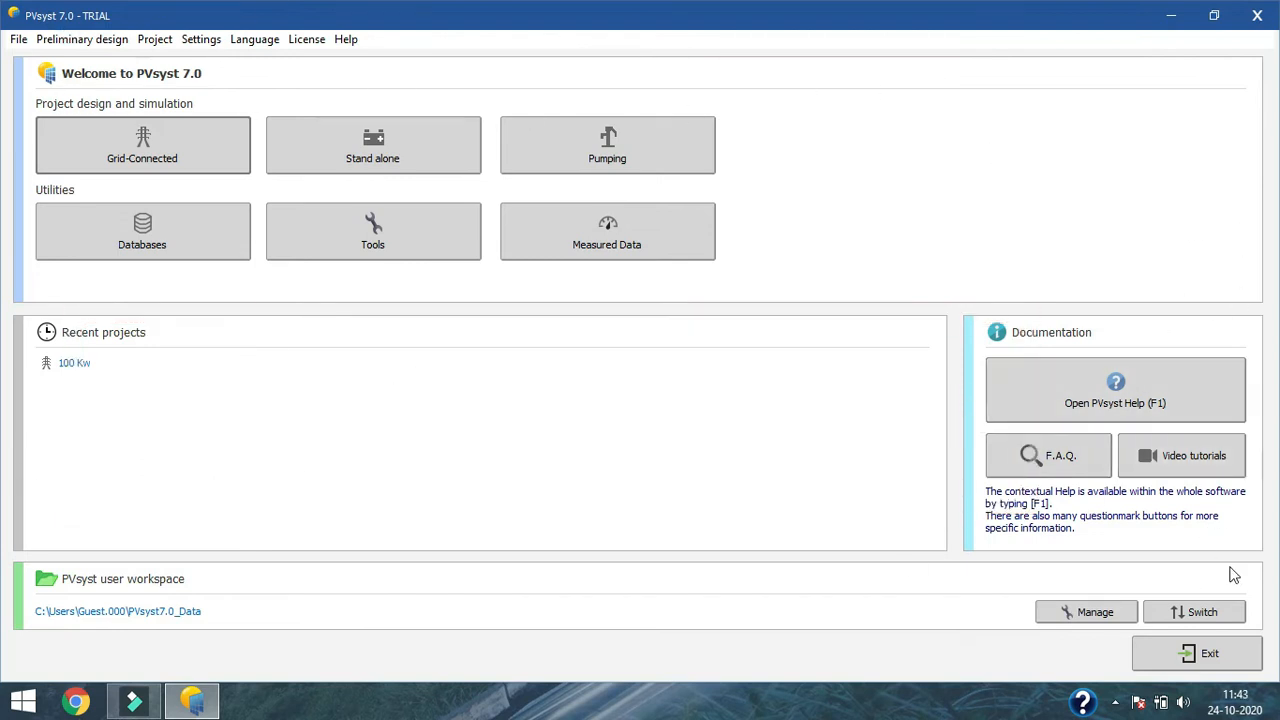
pyautogui.click(205, 155)
pyautogui.click(20, 42)
pyautogui.click(282, 73)
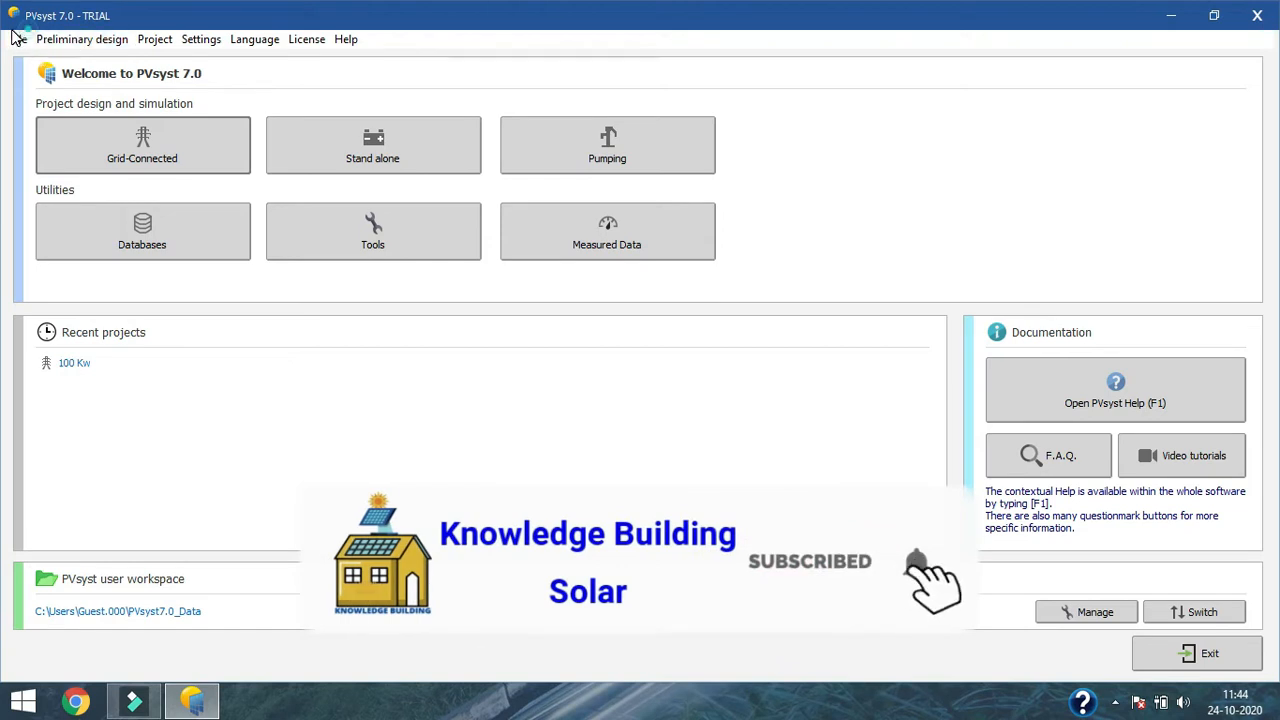
pyautogui.click(15, 39)
pyautogui.click(320, 84)
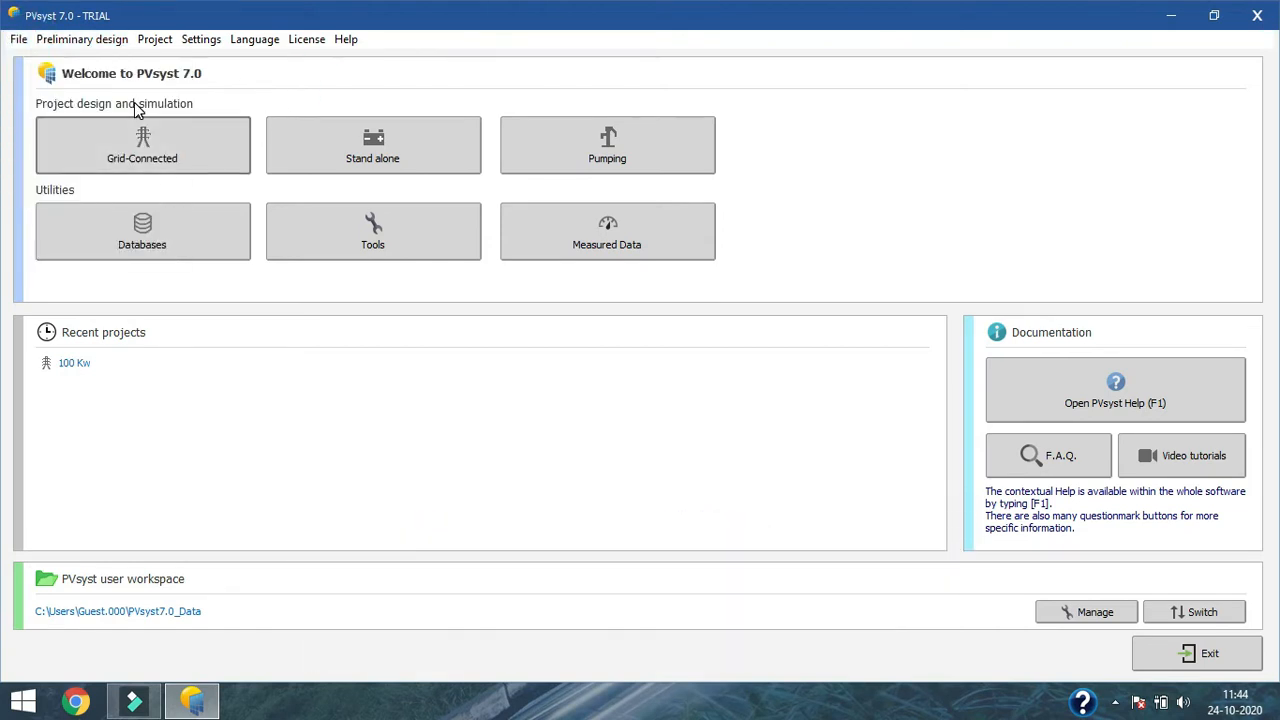
pyautogui.click(103, 43)
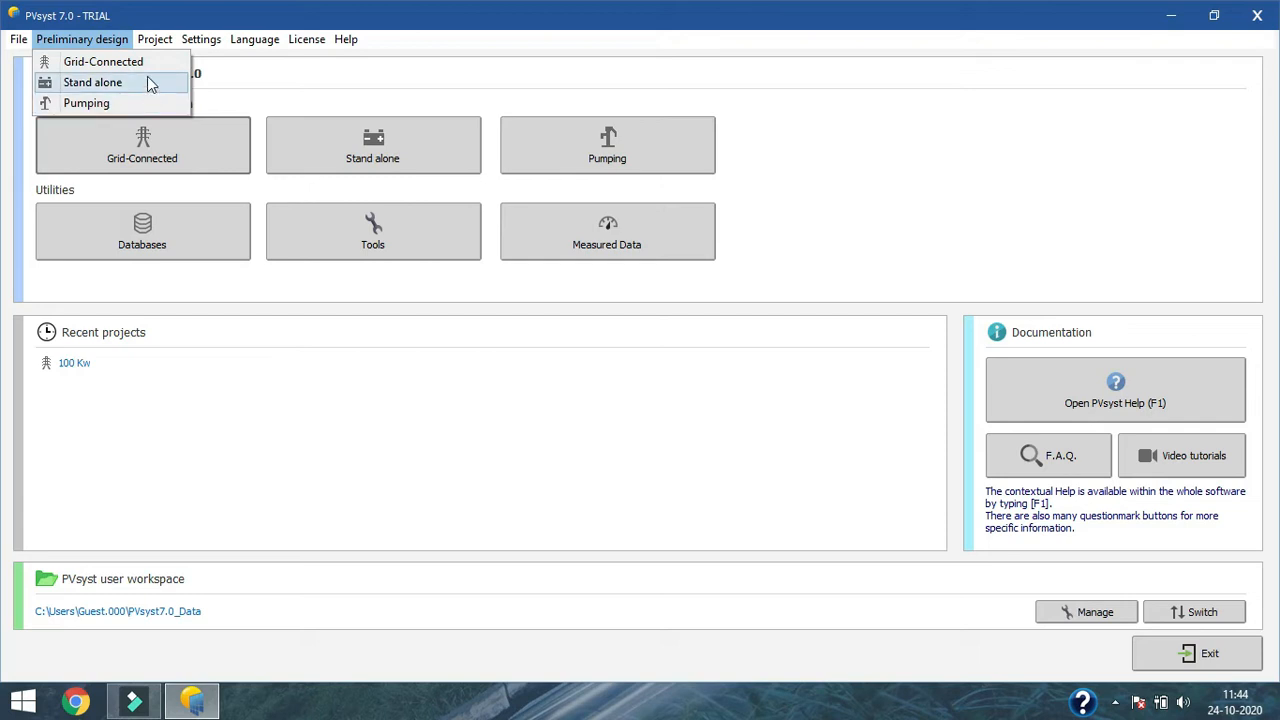
pyautogui.click(271, 76)
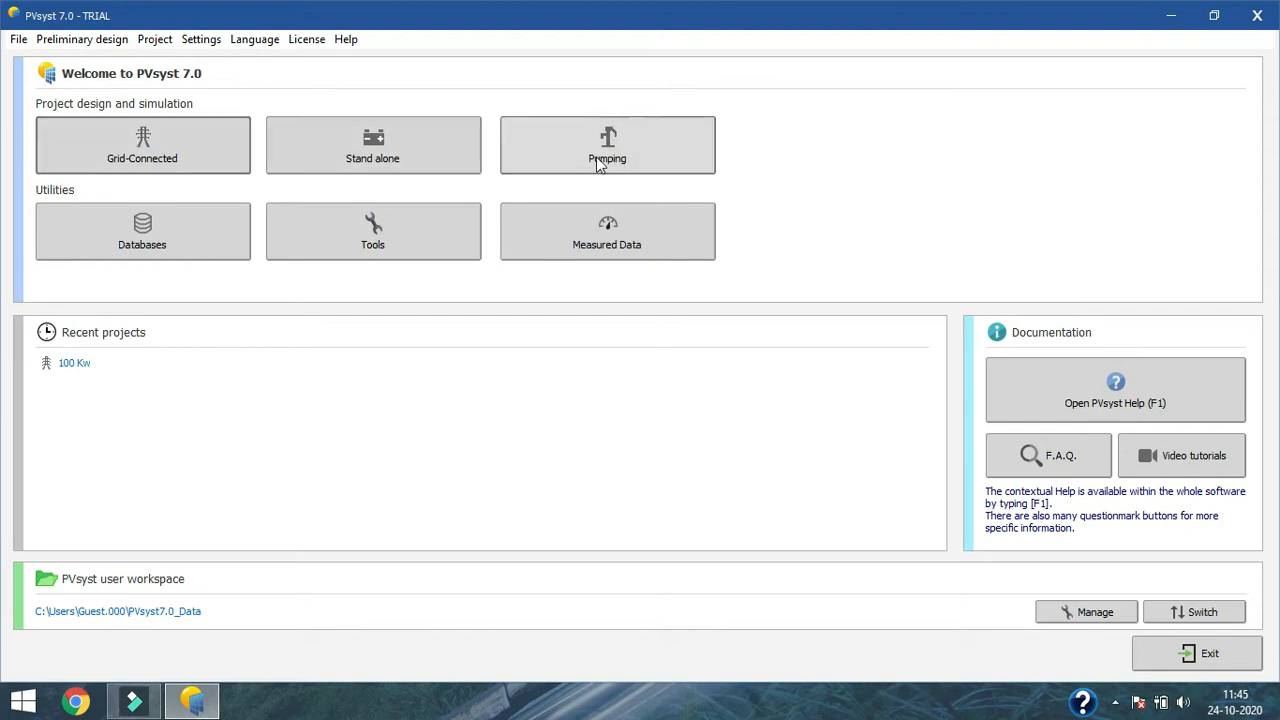
pyautogui.click(82, 40)
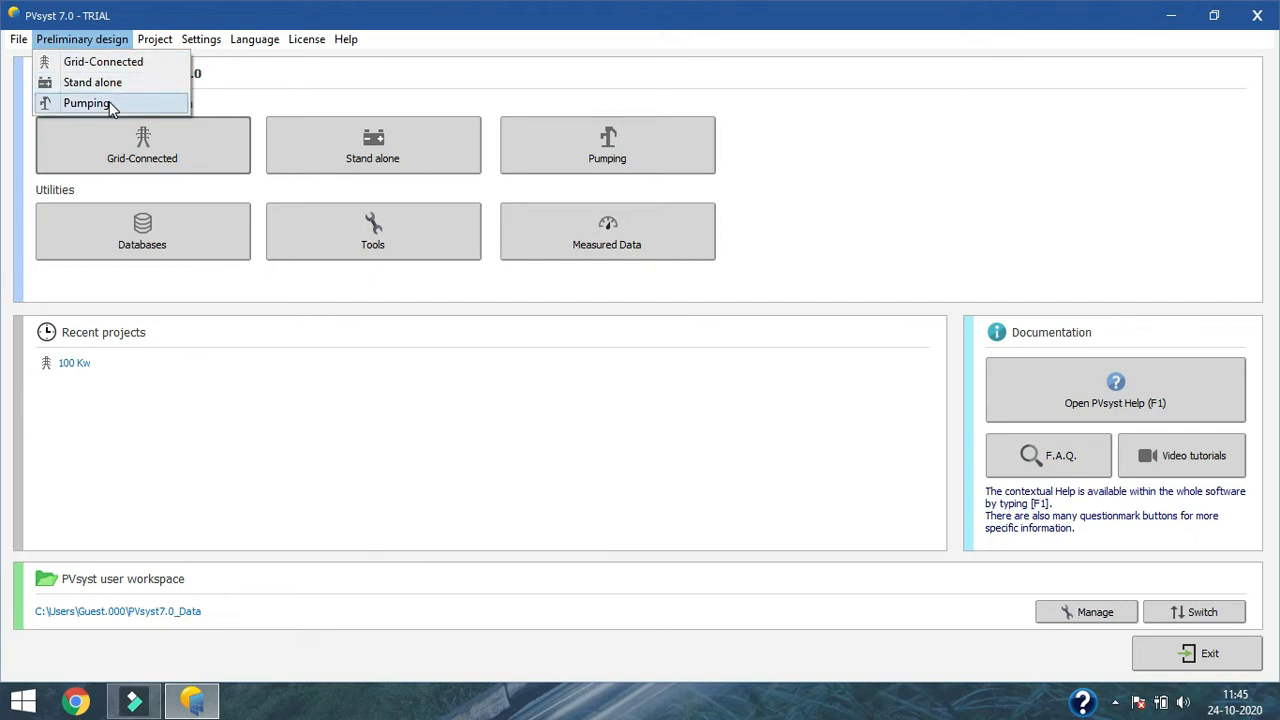
pyautogui.click(142, 39)
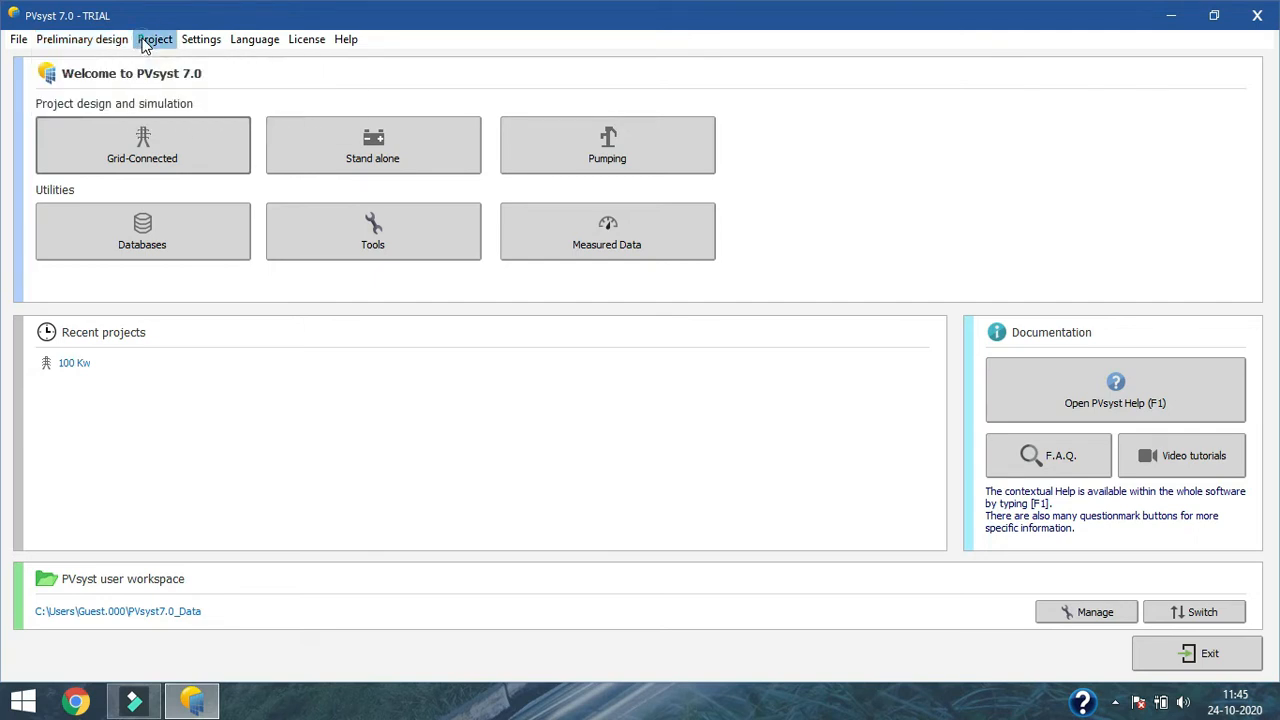
pyautogui.click(160, 40)
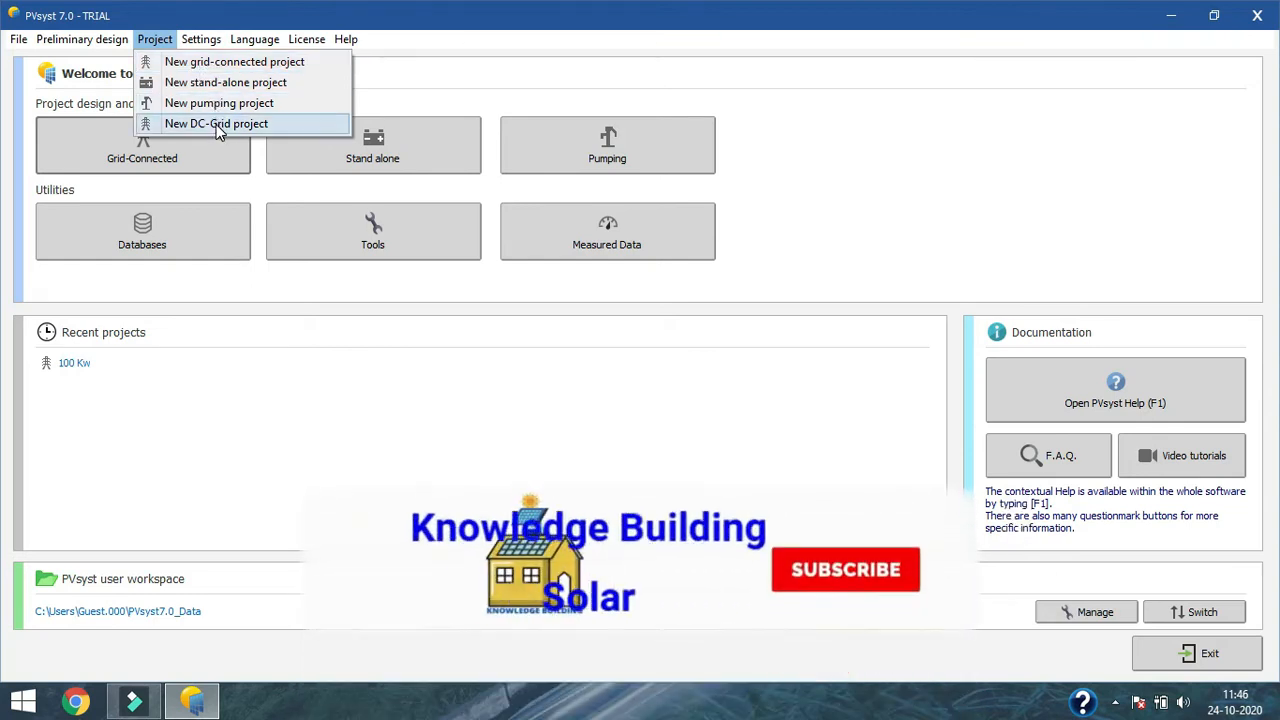
pyautogui.click(212, 40)
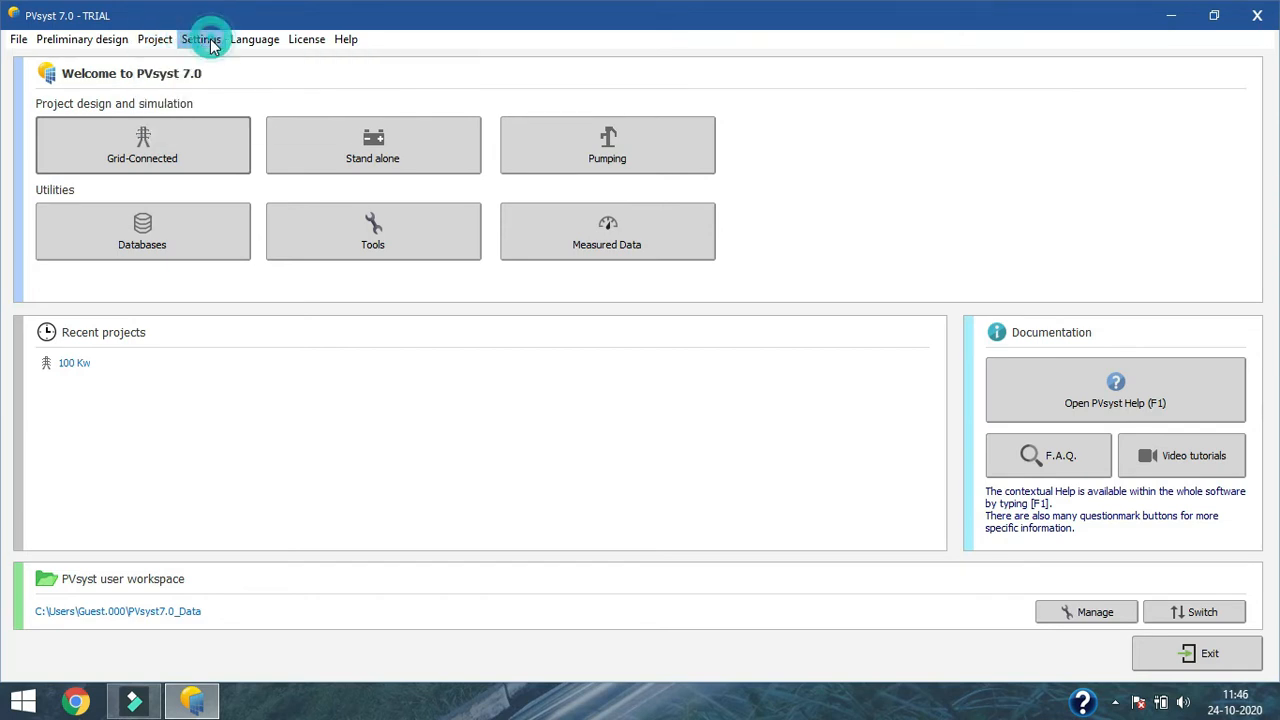
pyautogui.click(196, 38)
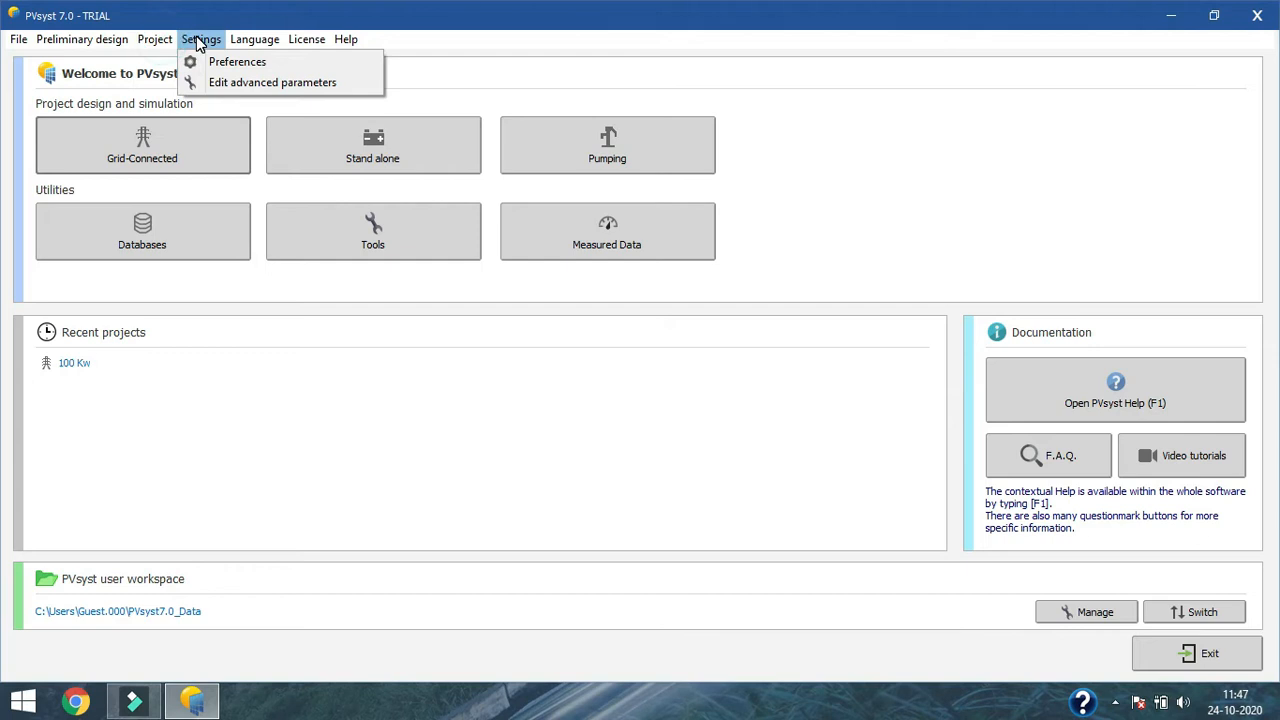
pyautogui.moveTo(255, 40)
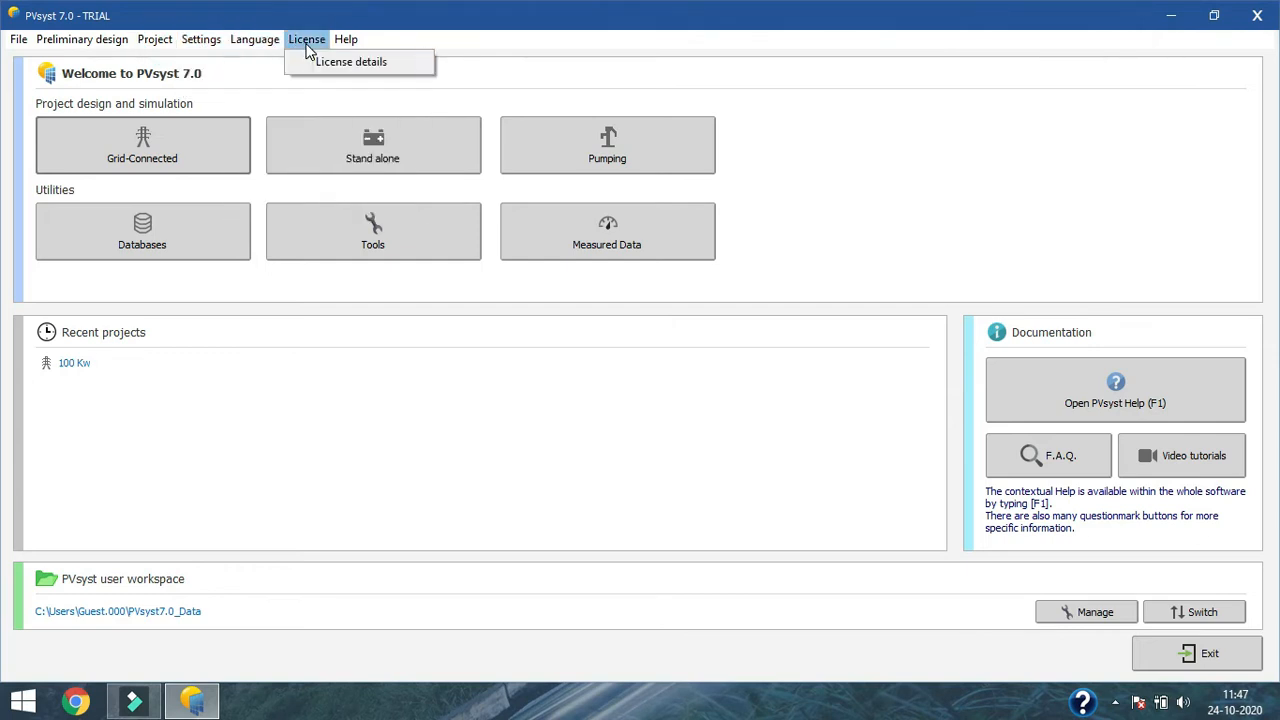
pyautogui.click(254, 40)
pyautogui.click(293, 40)
pyautogui.click(313, 40)
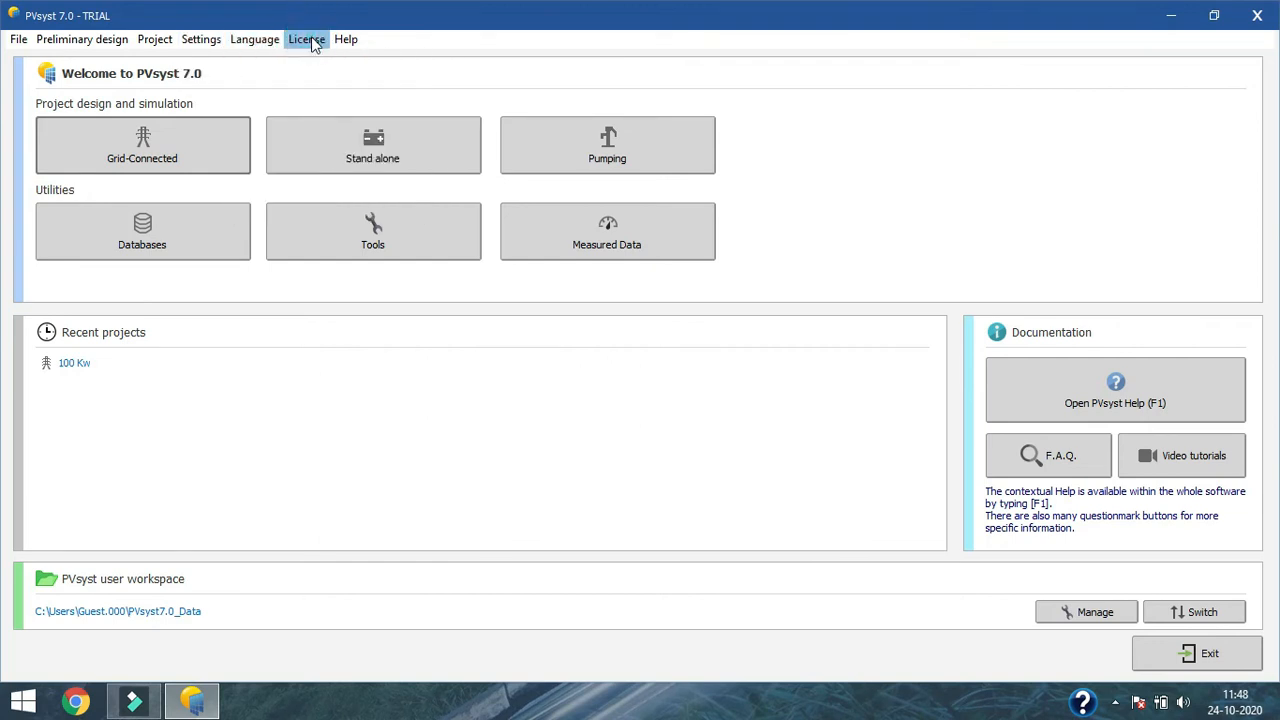
pyautogui.click(305, 45)
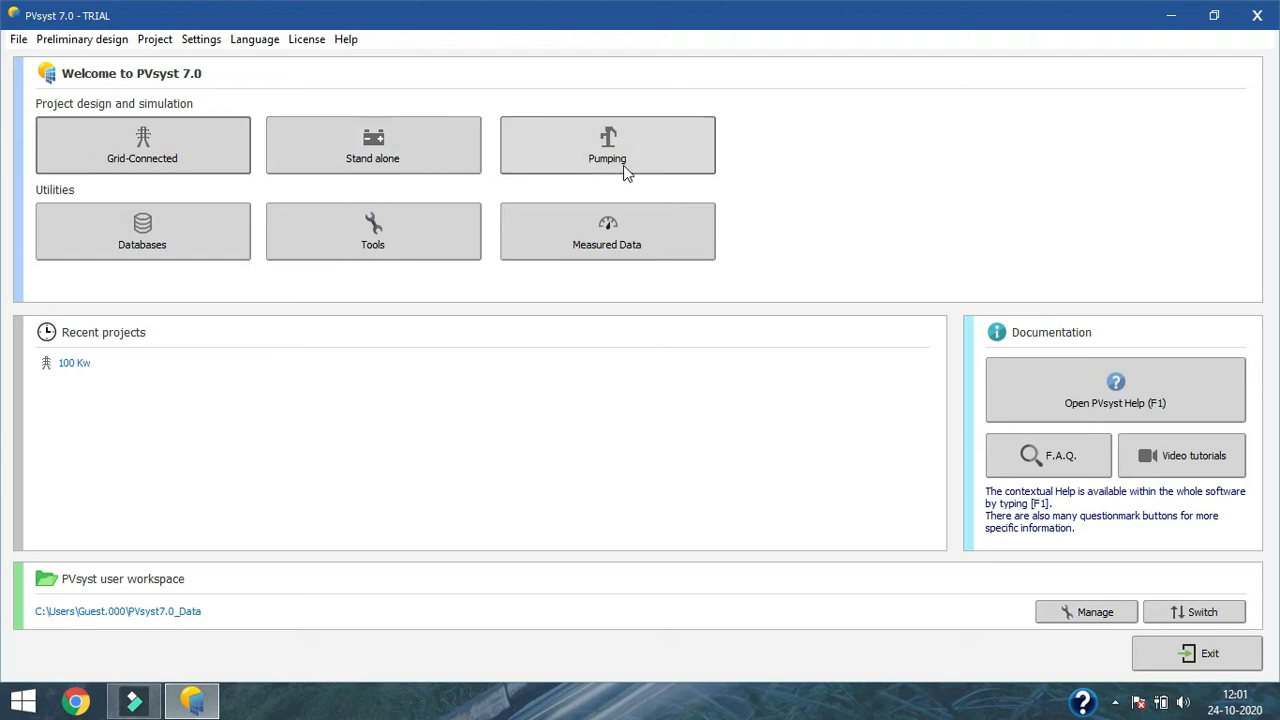
# Step: Start a new grid-connected project and open a blank contact form for a new client
pyautogui.click(118, 160)
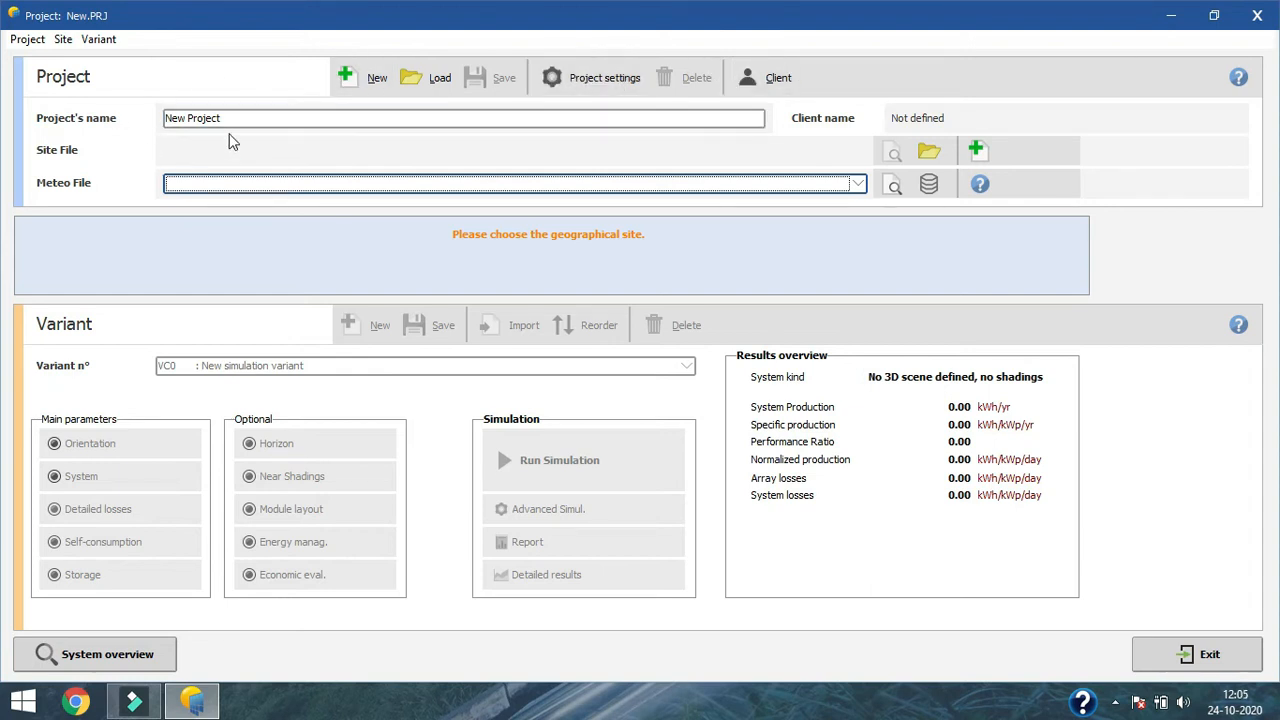
pyautogui.click(768, 88)
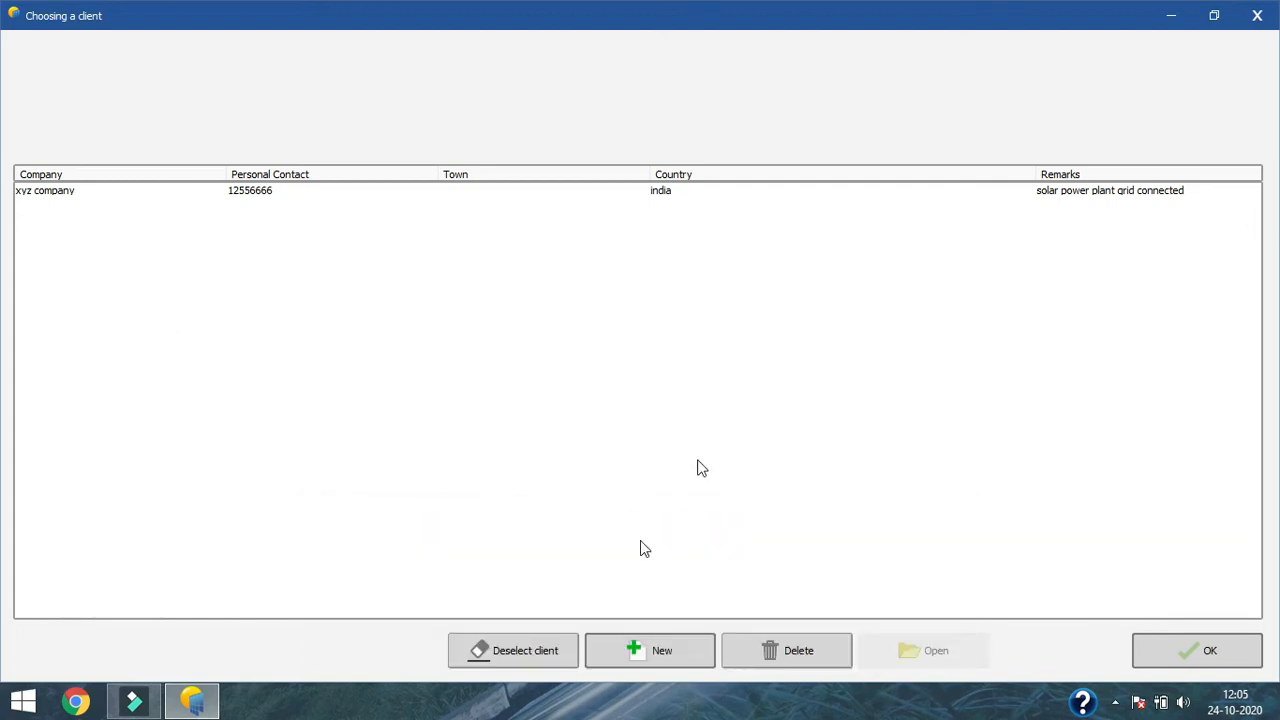
pyautogui.click(634, 652)
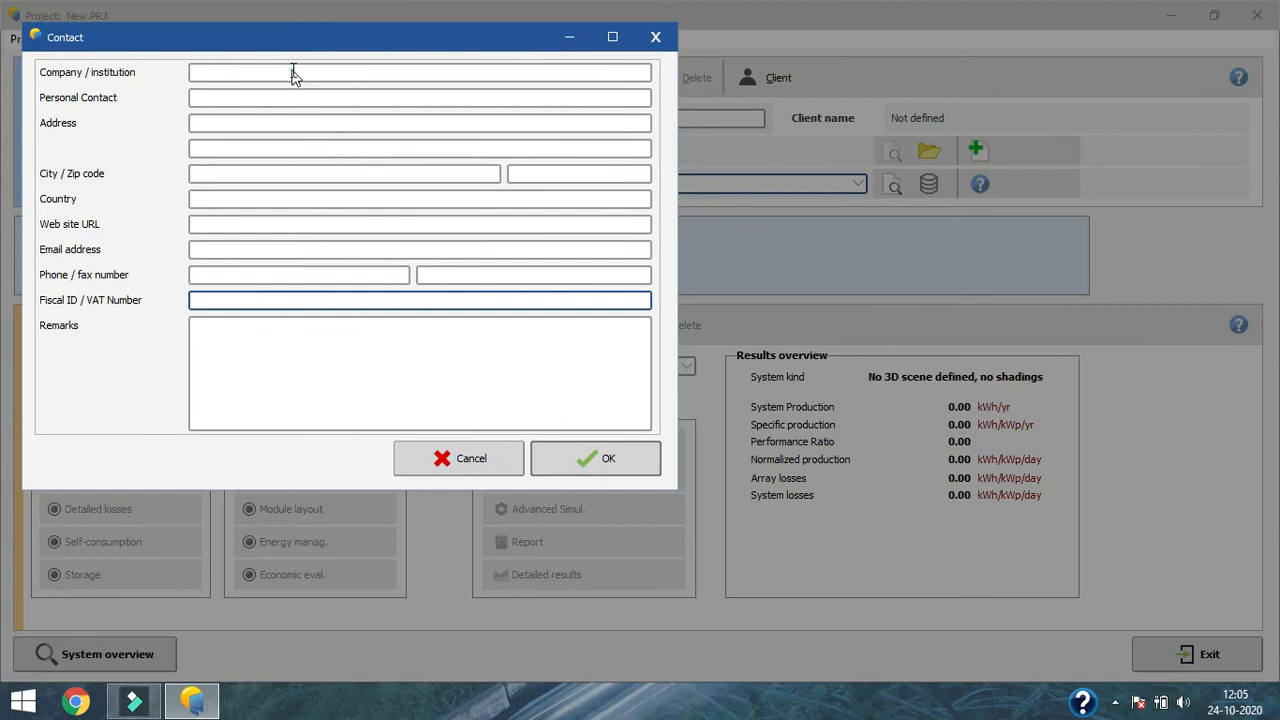
# Step: Fill in the client contact with company abc company, the personal contact number, the address, country india and remarks solar power plant 100 KW
pyautogui.click(294, 72)
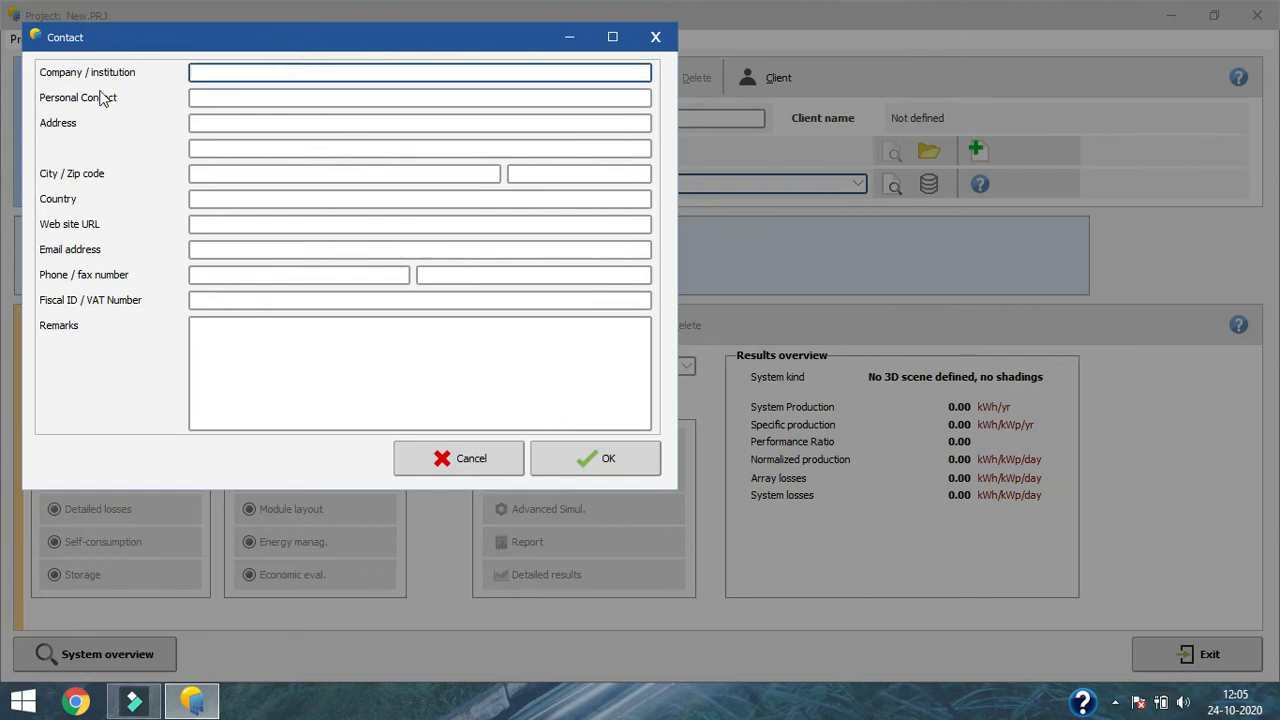
pyautogui.moveTo(294, 40)
pyautogui.mouseDown()
pyautogui.moveTo(283, 36)
pyautogui.moveTo(312, 40)
pyautogui.mouseUp()
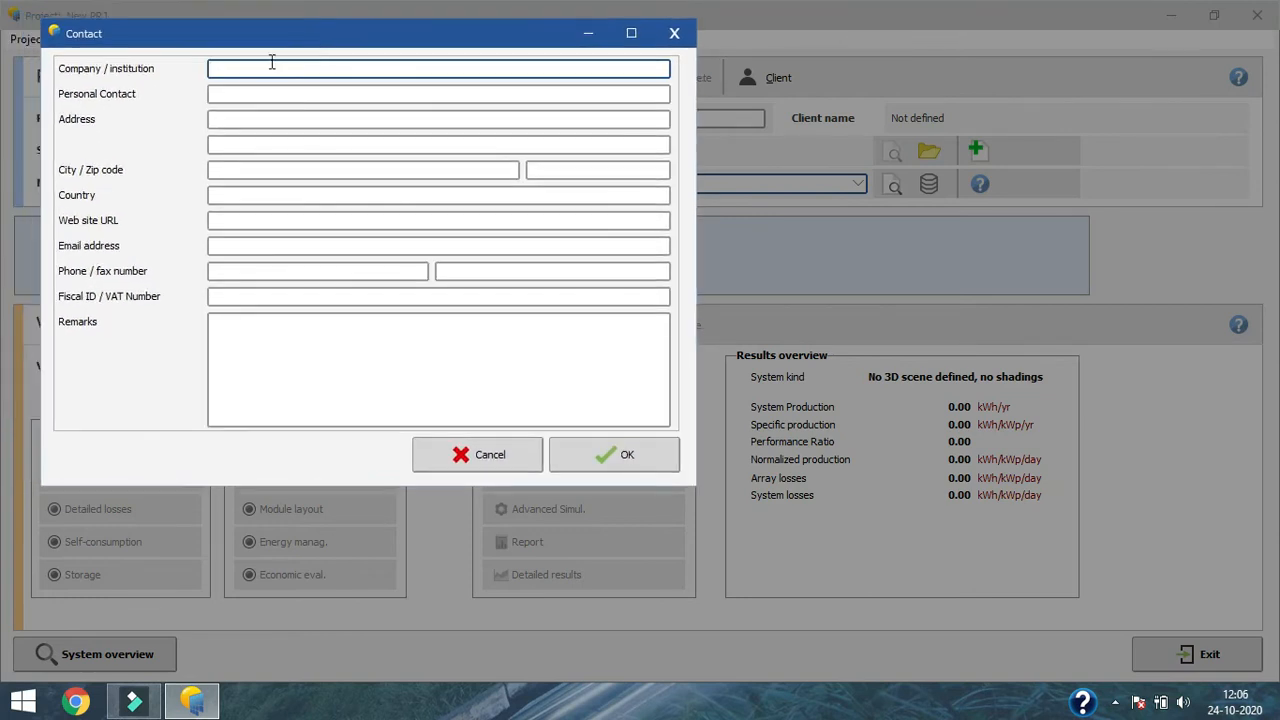
pyautogui.click(272, 64)
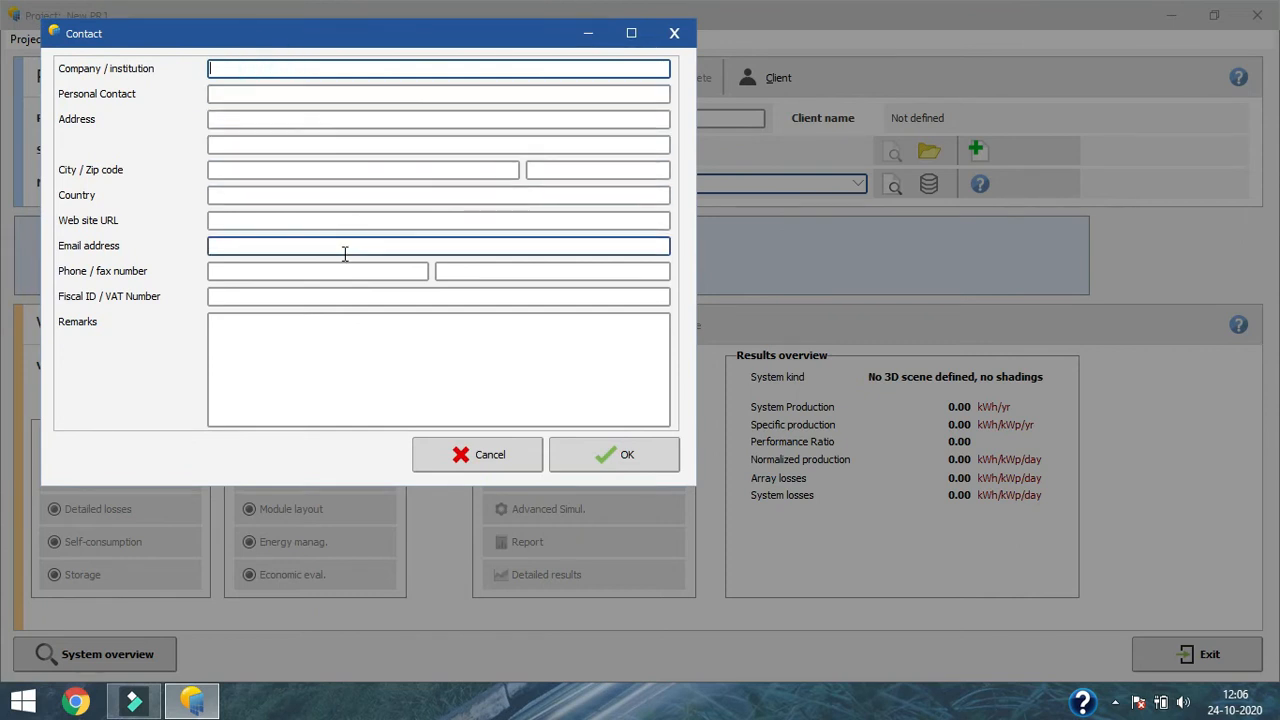
pyautogui.write('abc company')
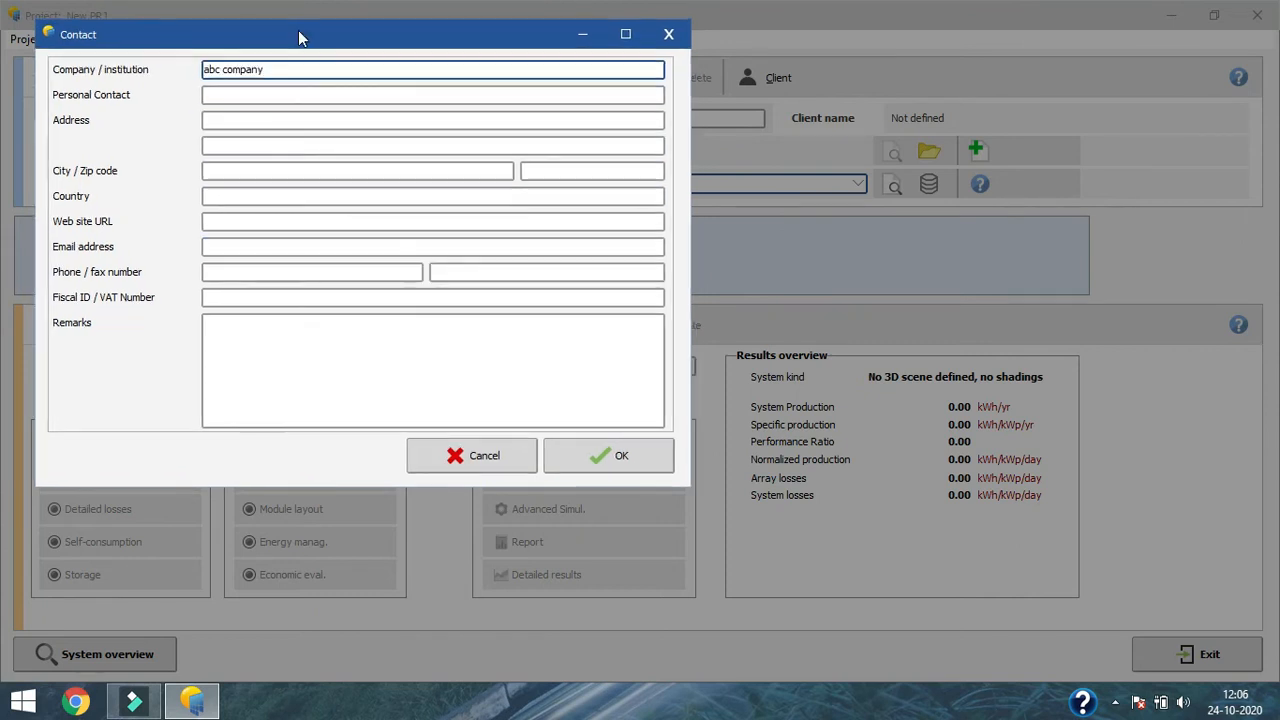
pyautogui.click(272, 95)
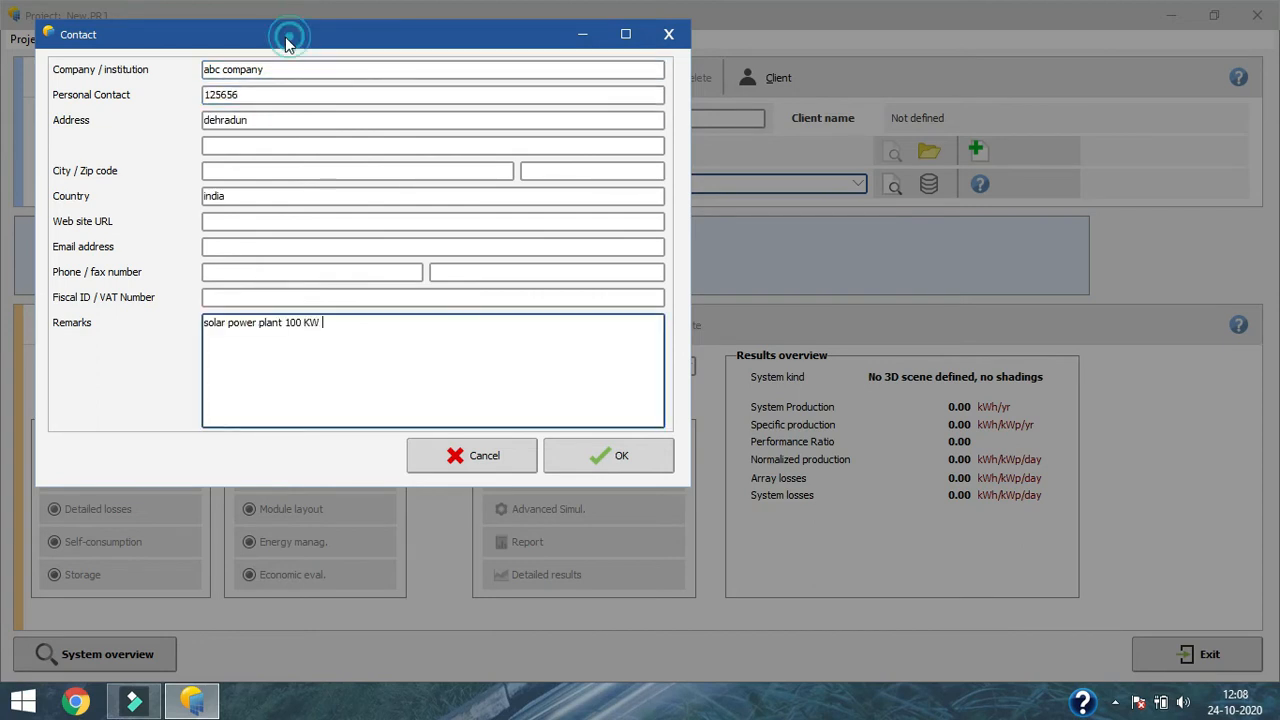
pyautogui.moveTo(289, 37); pyautogui.dragTo(277, 42)
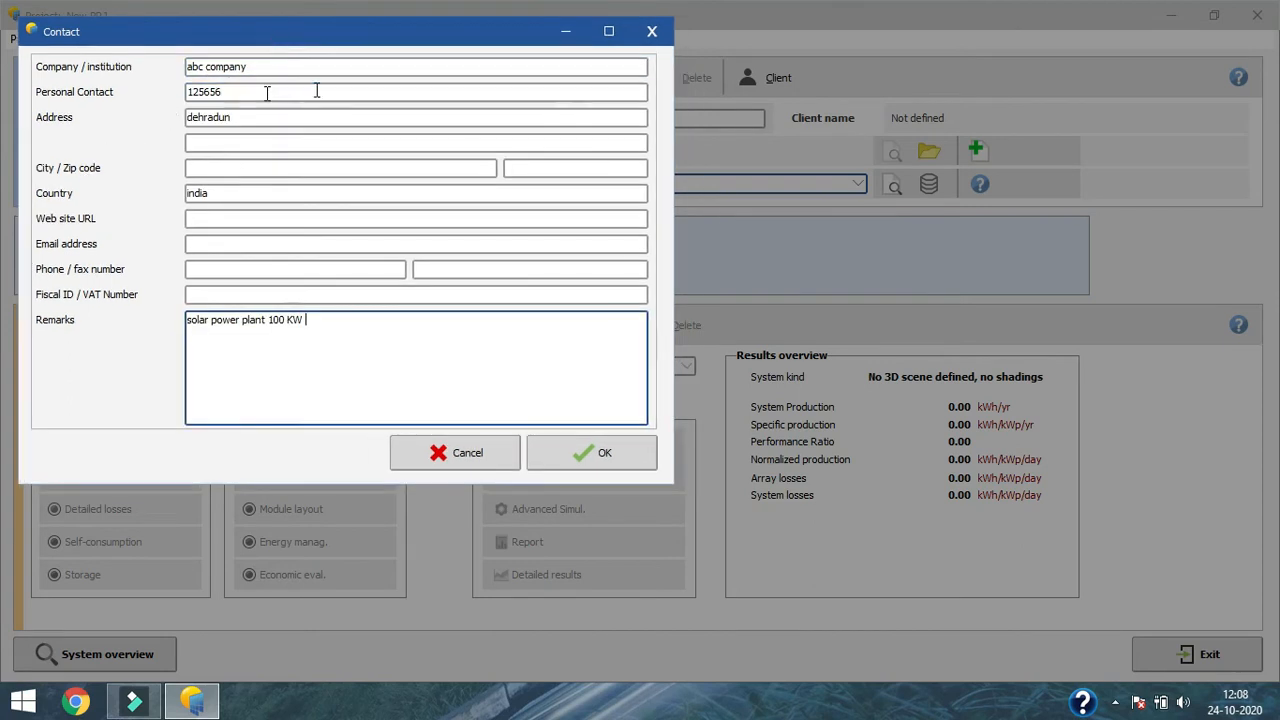
# Step: Save the new client as abc comp.CLT and assign abc company as the project's client
pyautogui.click(592, 453)
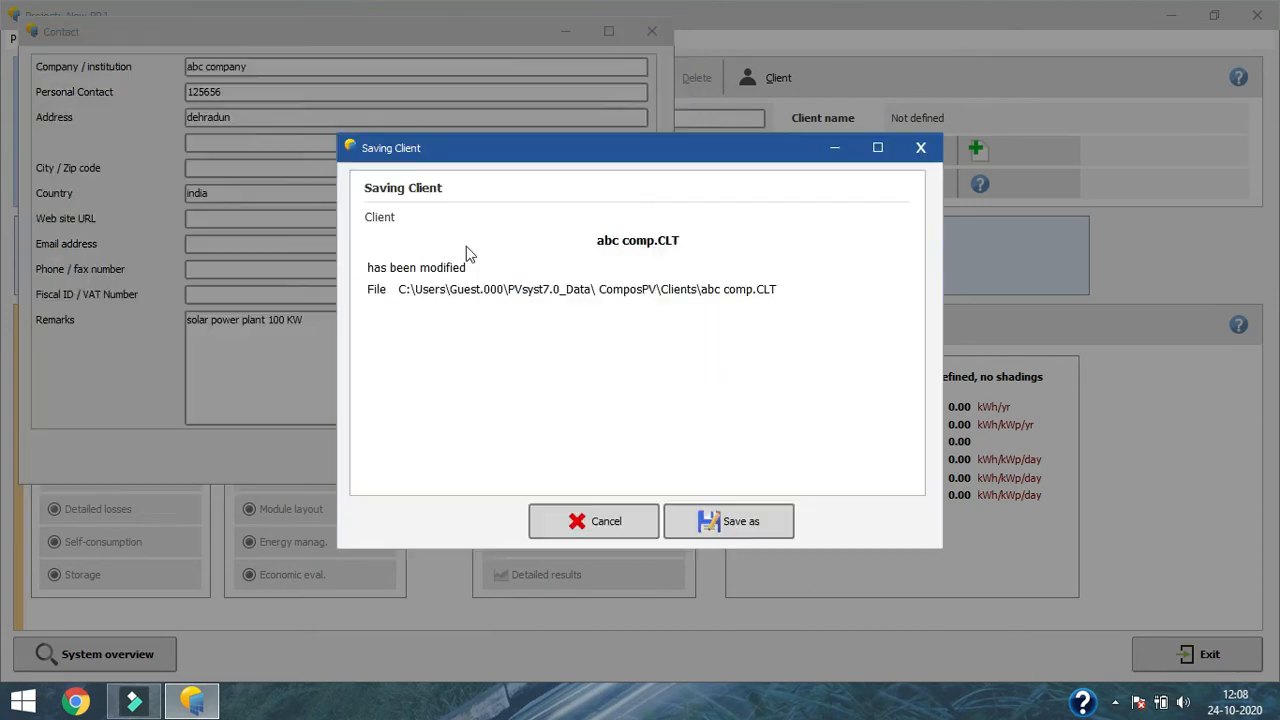
pyautogui.click(741, 531)
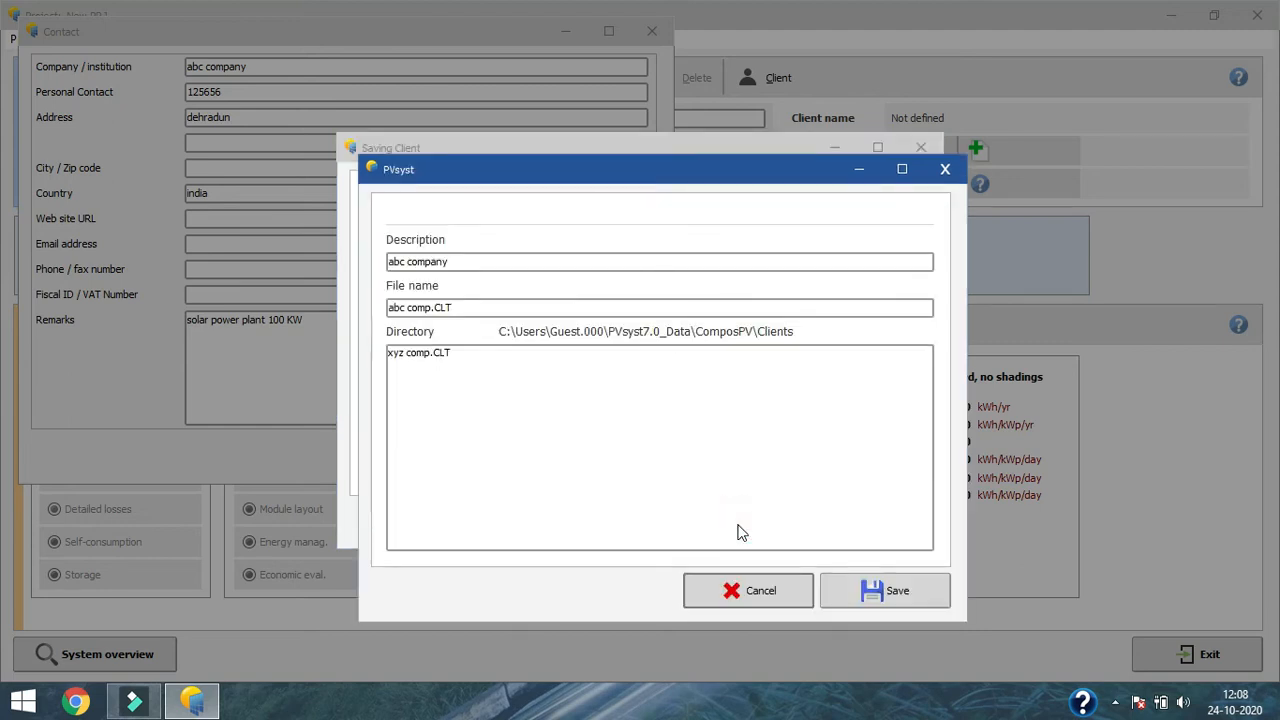
pyautogui.moveTo(753, 180); pyautogui.dragTo(747, 147)
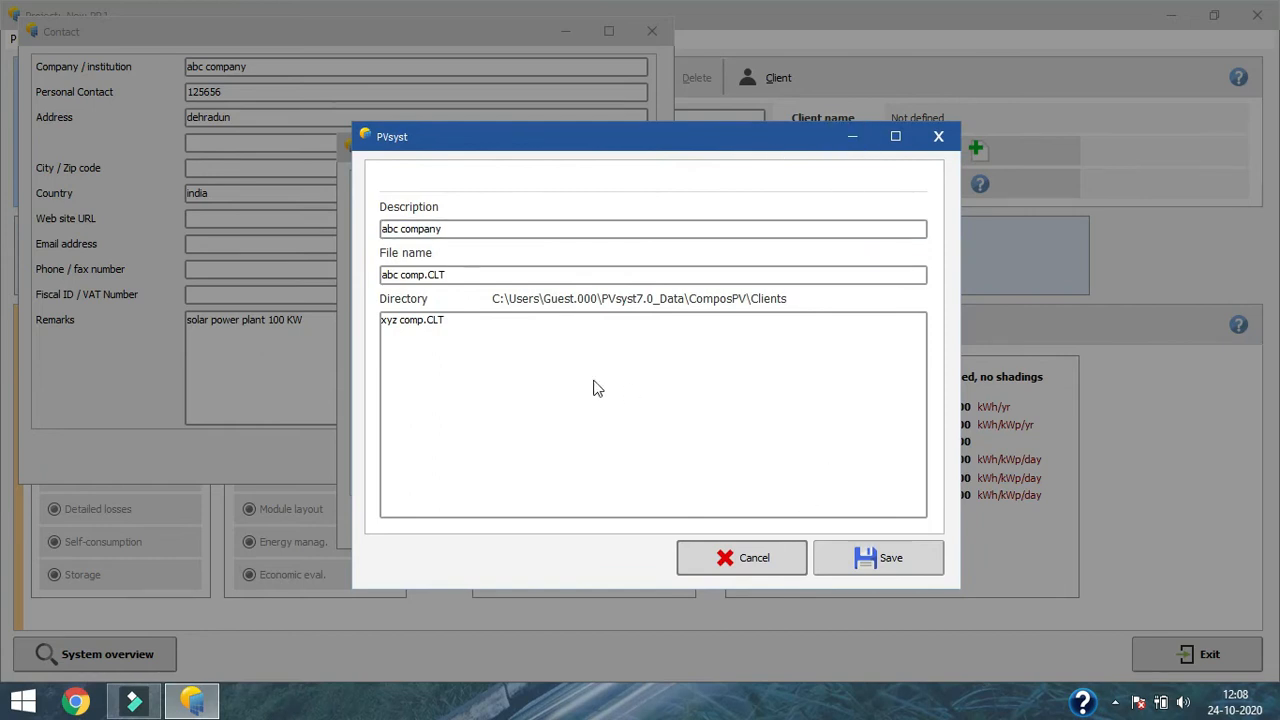
pyautogui.click(889, 566)
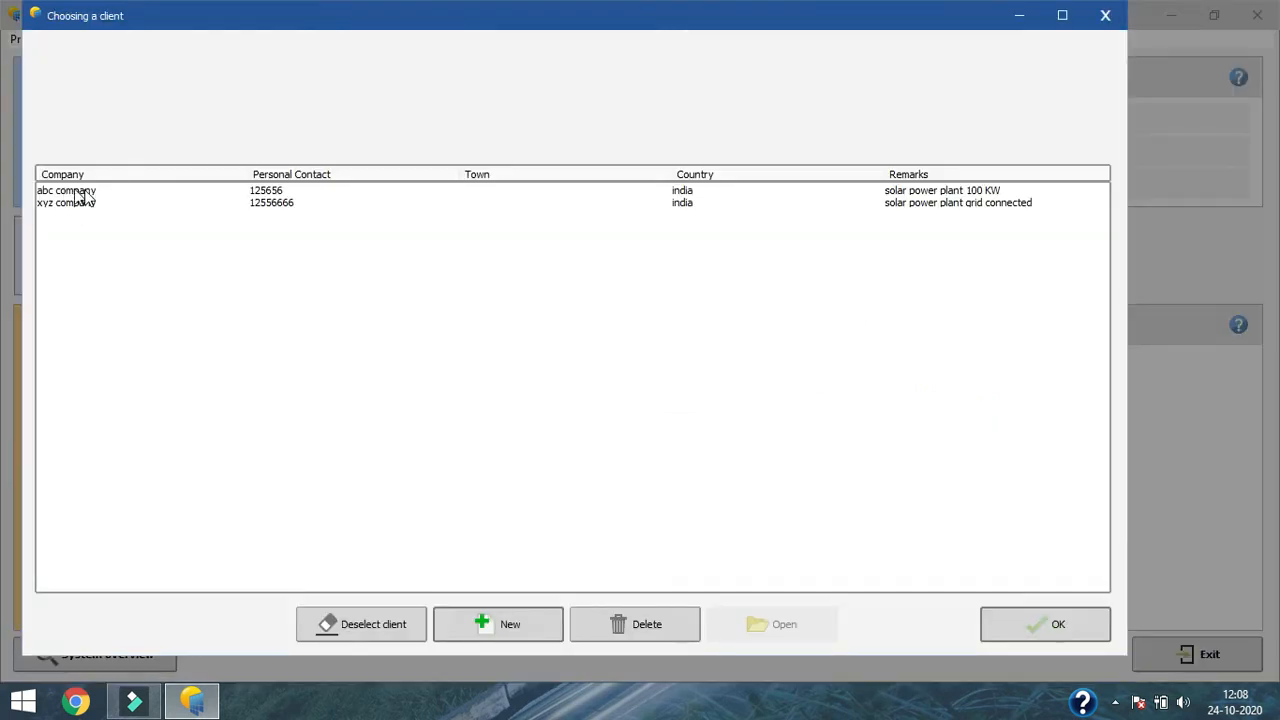
pyautogui.click(327, 191)
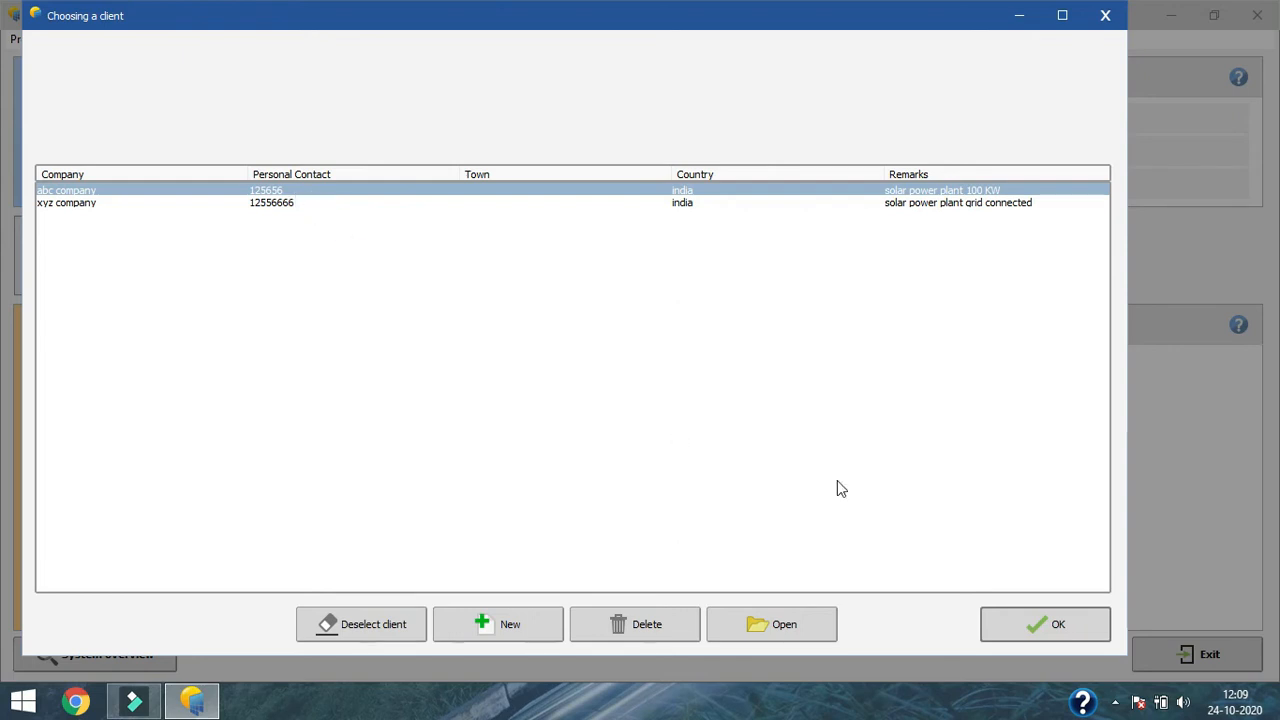
pyautogui.click(1059, 625)
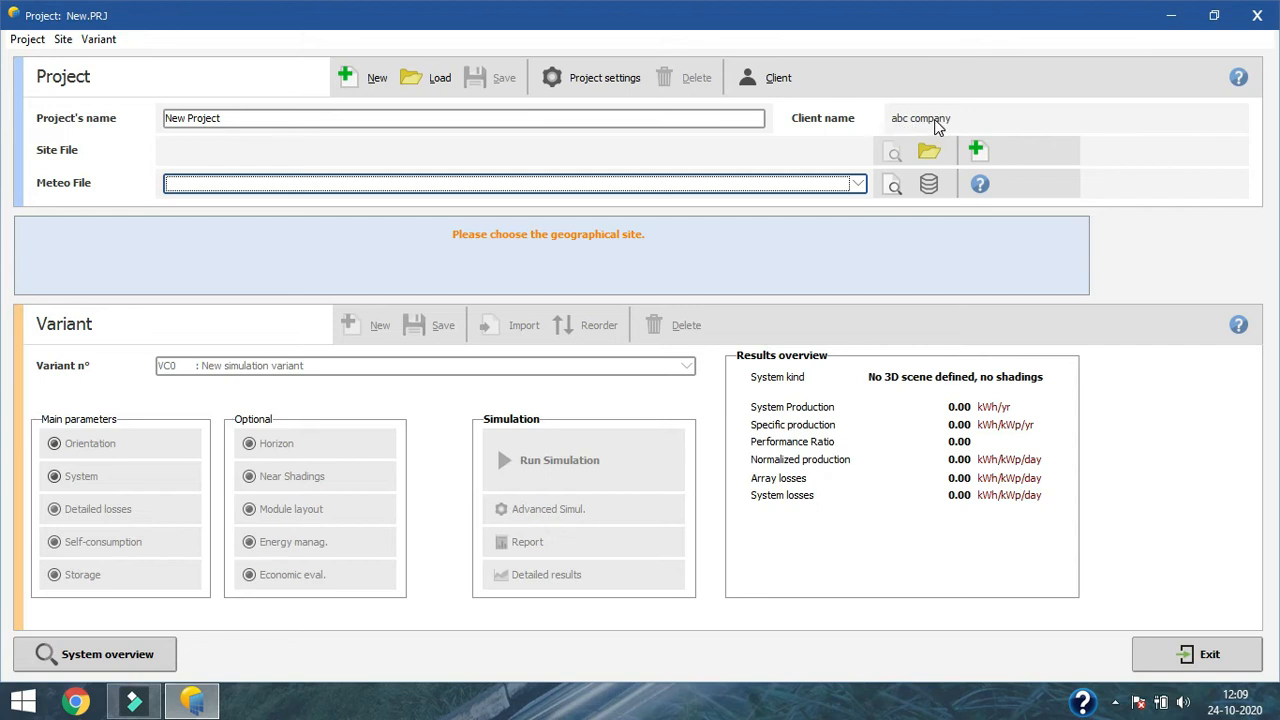
# Step: Name the project 100 KW Solar GCRT Dehradun
pyautogui.click(312, 118)
pyautogui.hotkey('ctrl', 'a')
pyautogui.write('100 KW Solar GCRT Dehradun')
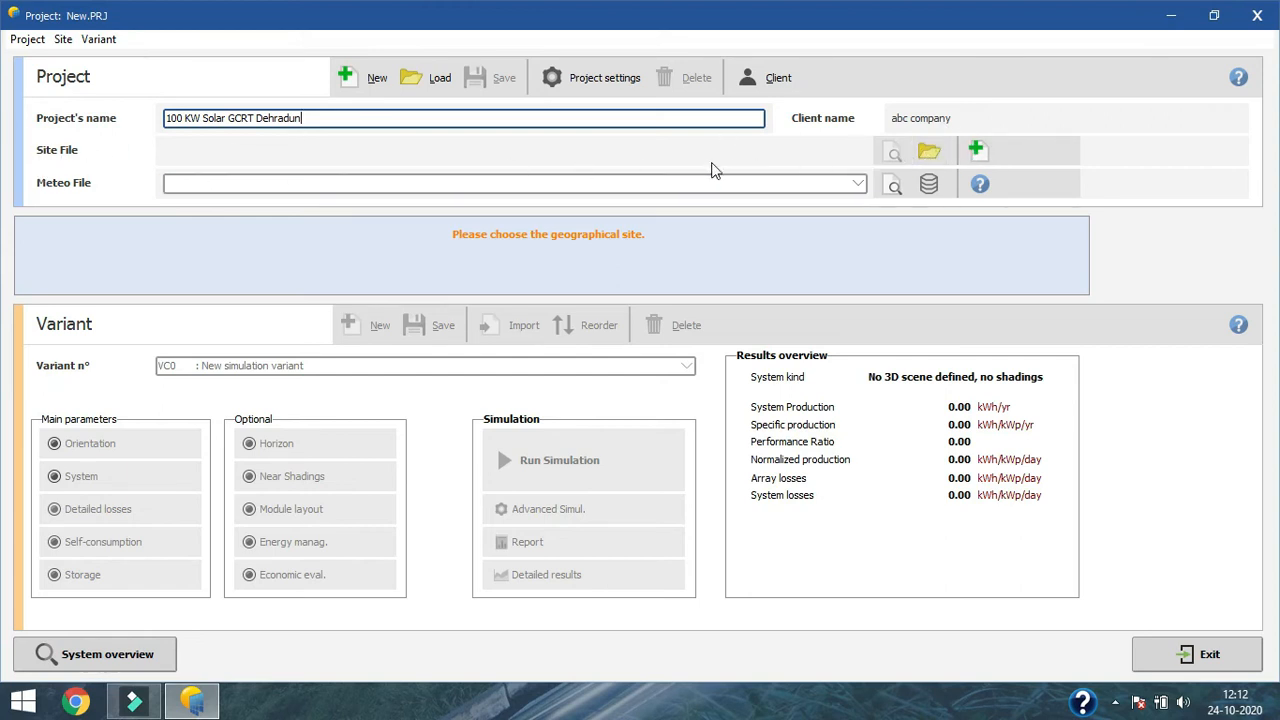
# Step: Open the geographical site database, filter the sites to India and search for dehradun
pyautogui.click(927, 155)
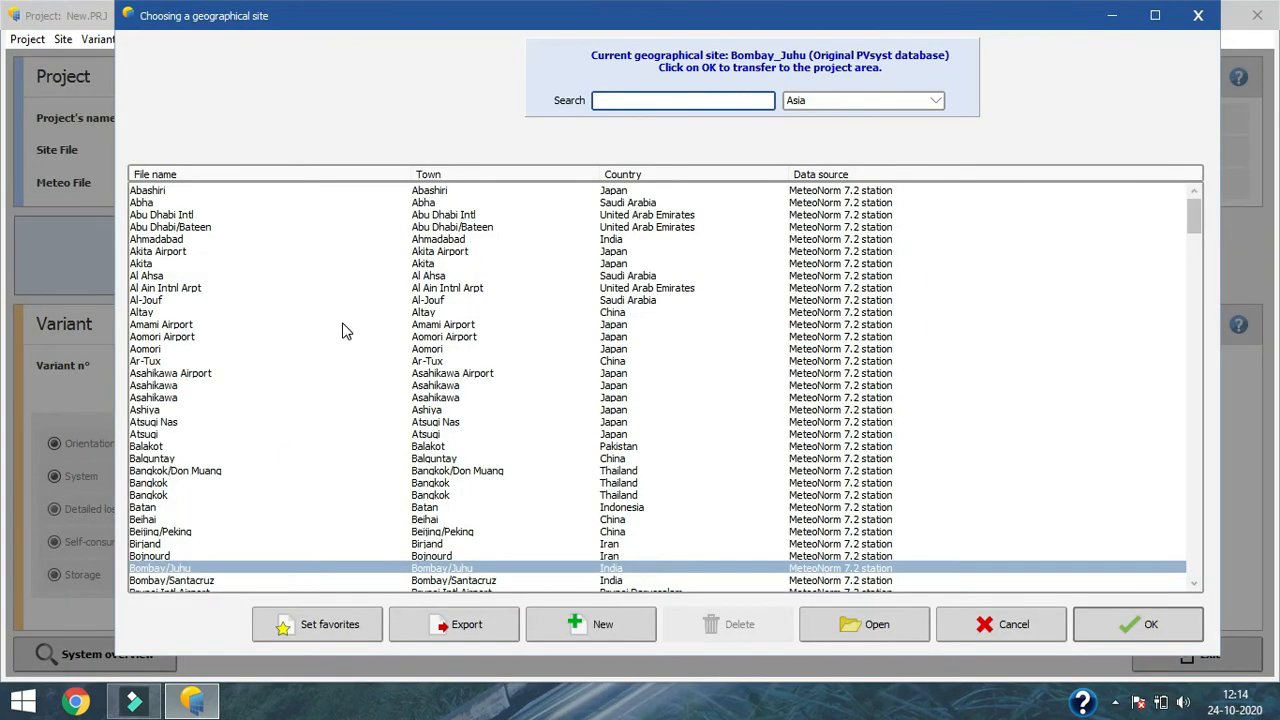
pyautogui.moveTo(901, 26); pyautogui.dragTo(843, 23)
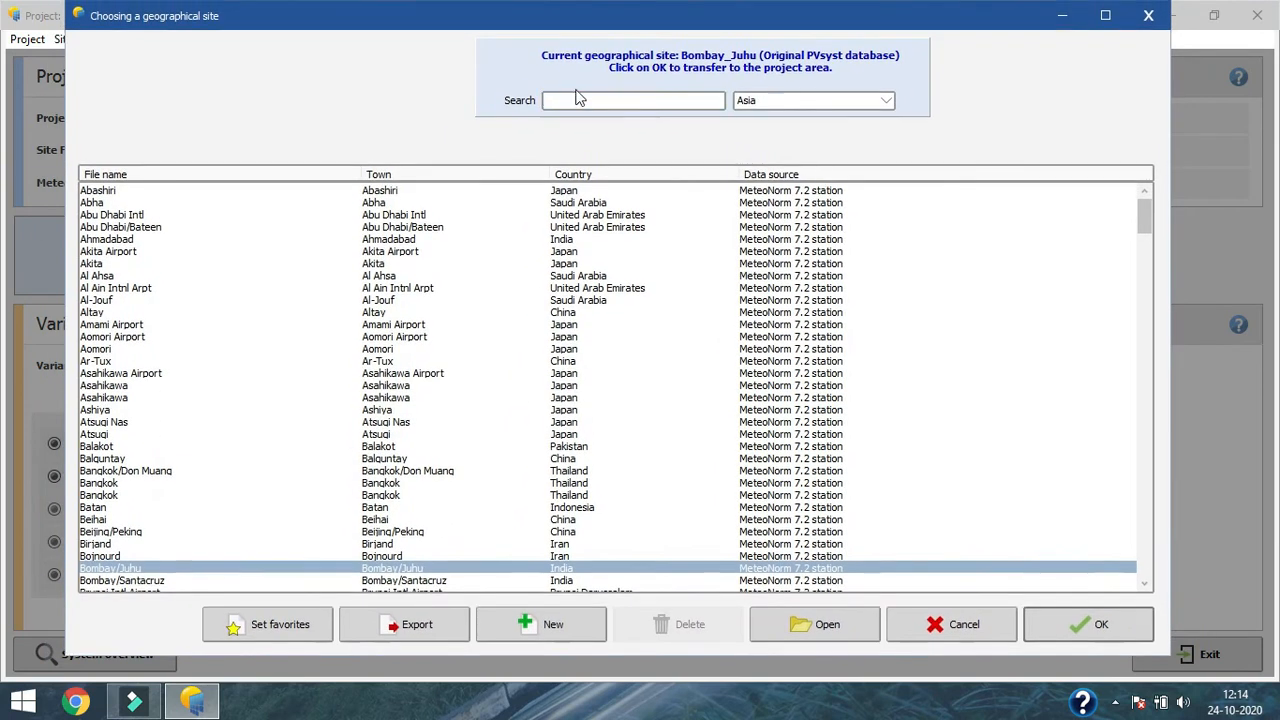
pyautogui.moveTo(1146, 229); pyautogui.dragTo(480, 357)
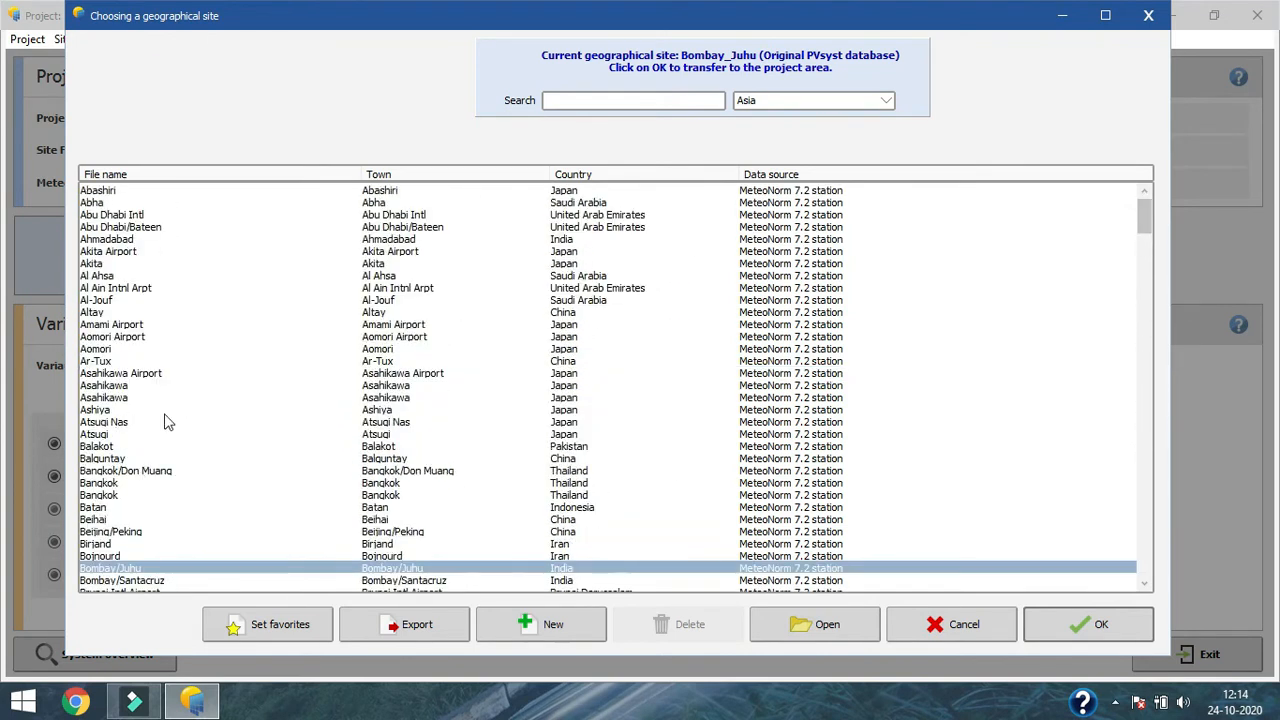
pyautogui.click(689, 104)
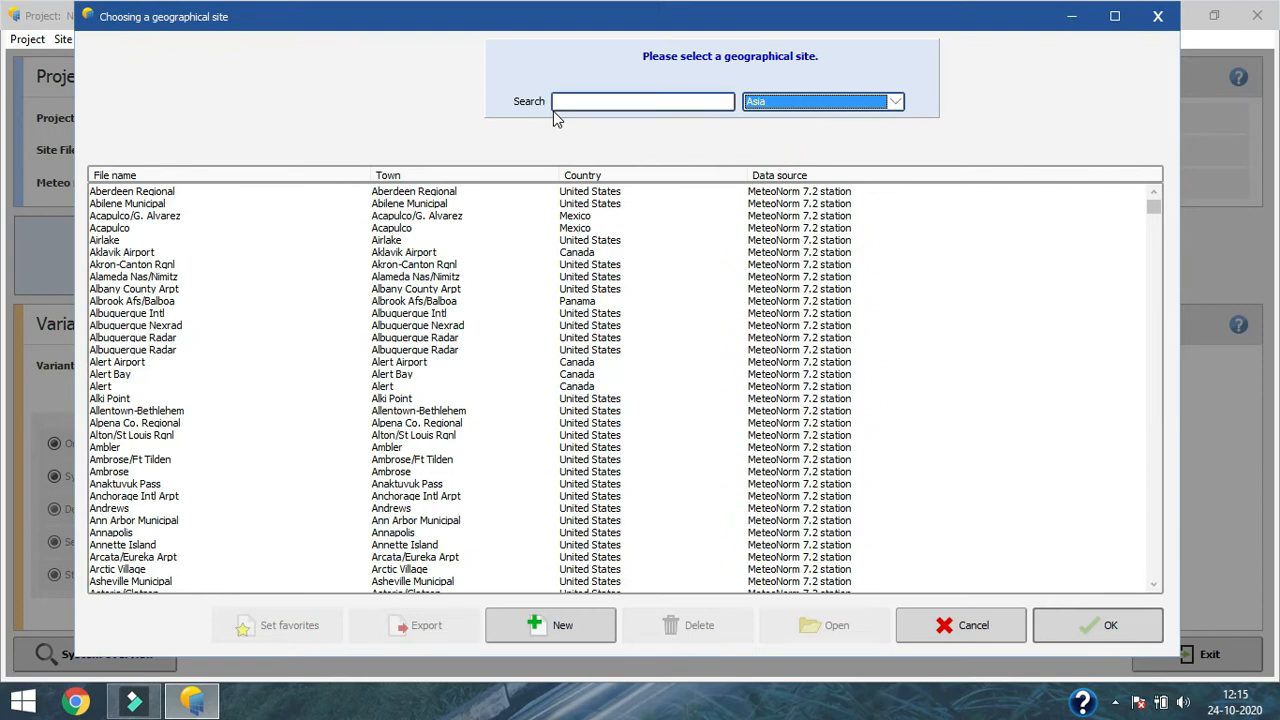
pyautogui.click(896, 108)
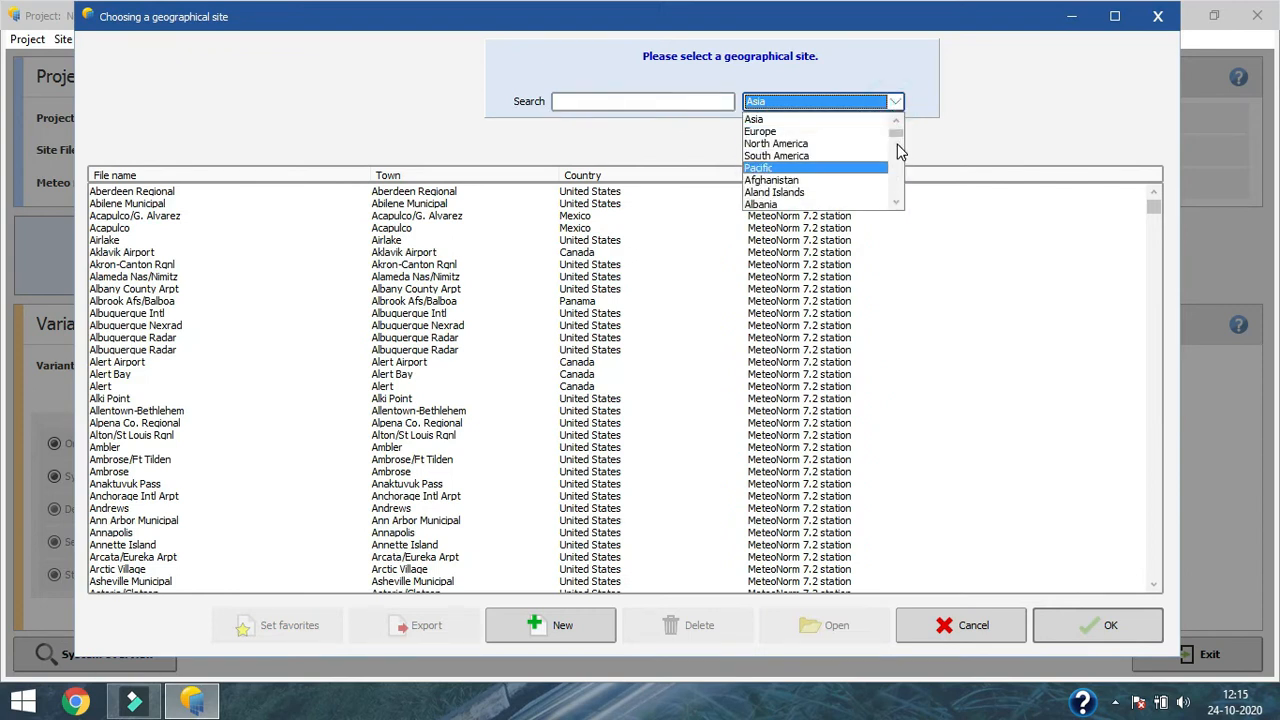
pyautogui.click(899, 145)
pyautogui.write('in')
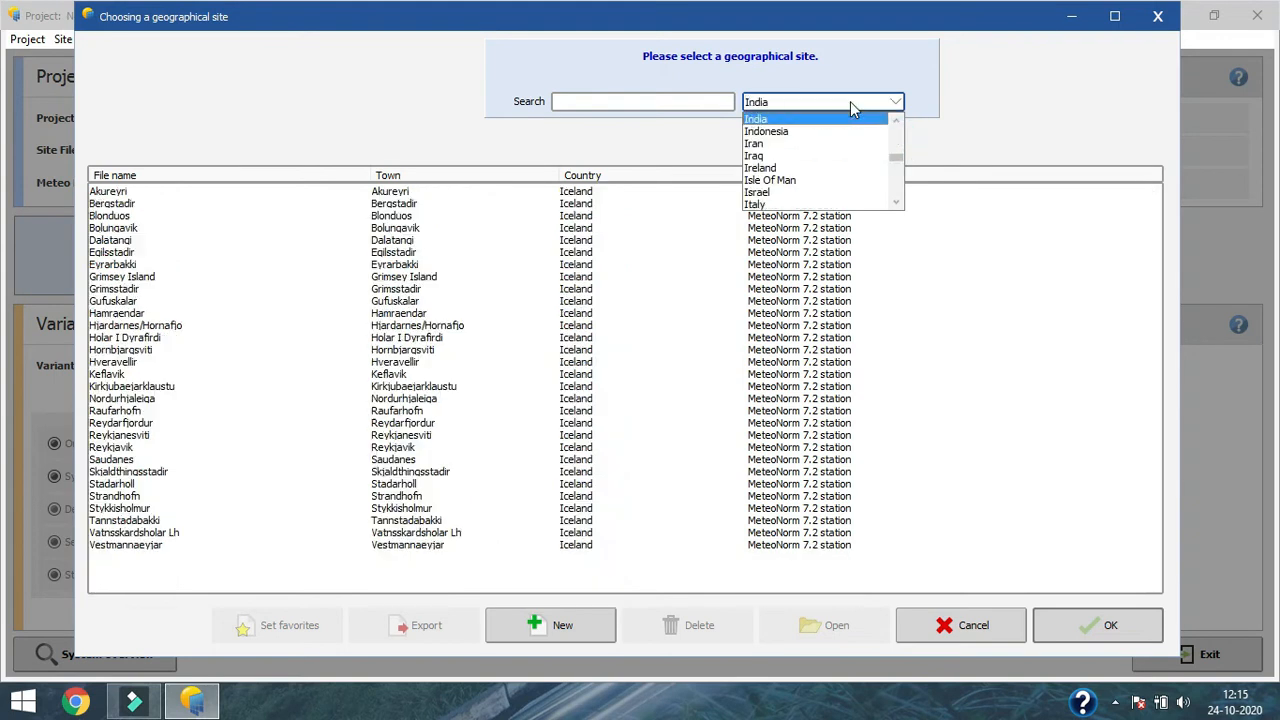
pyautogui.click(768, 104)
pyautogui.click(750, 101)
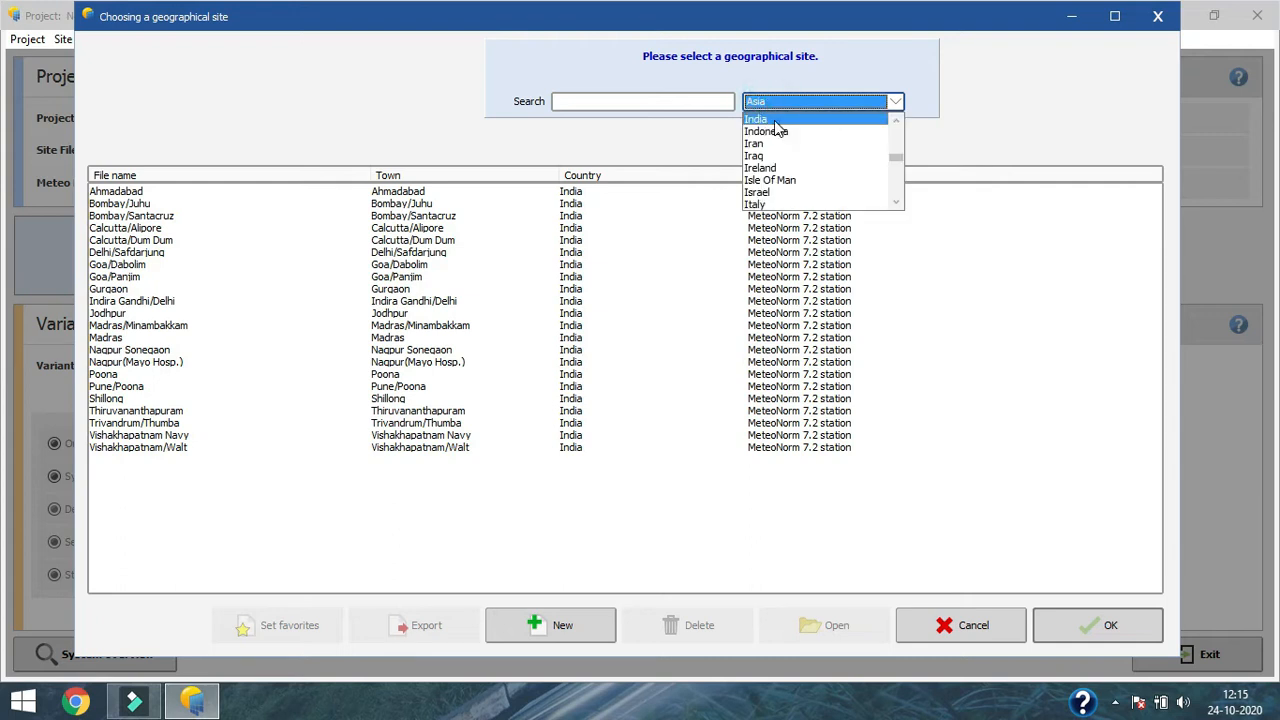
pyautogui.click(773, 121)
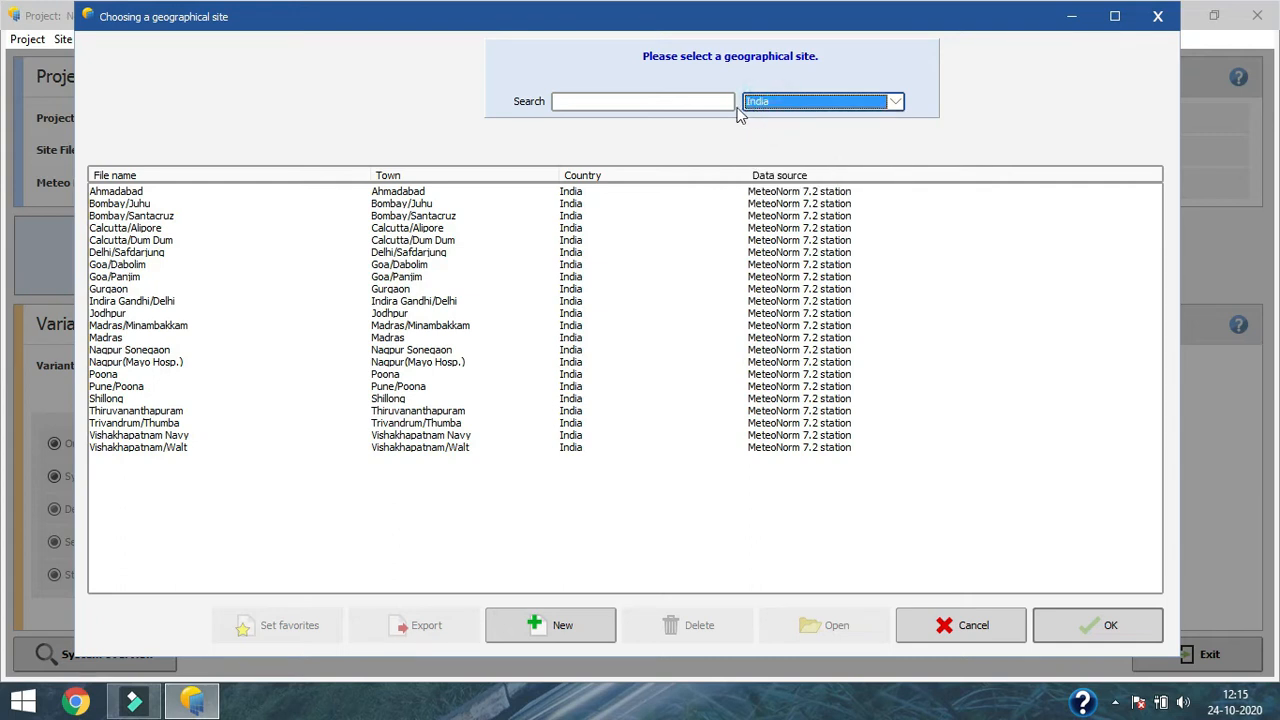
pyautogui.write('dehradun')
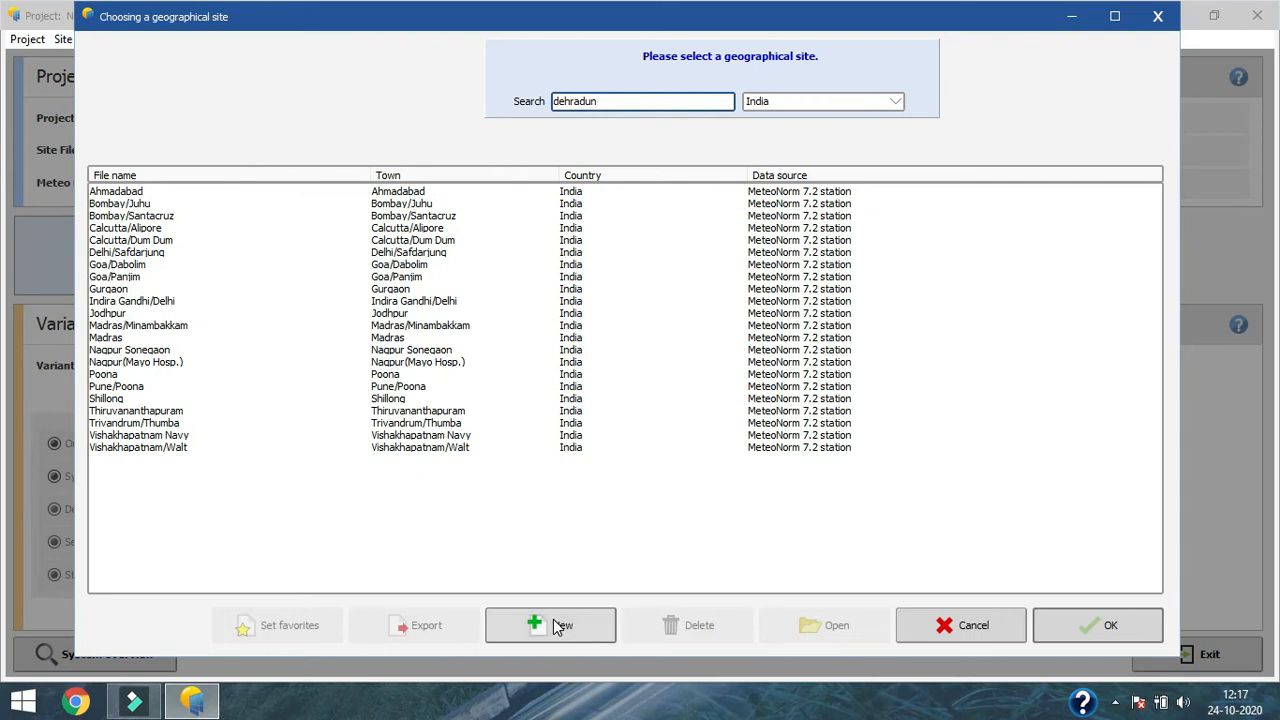
# Step: Start a new geographical site and try to locate india and dehradun by locality on the interactive map
pyautogui.click(580, 634)
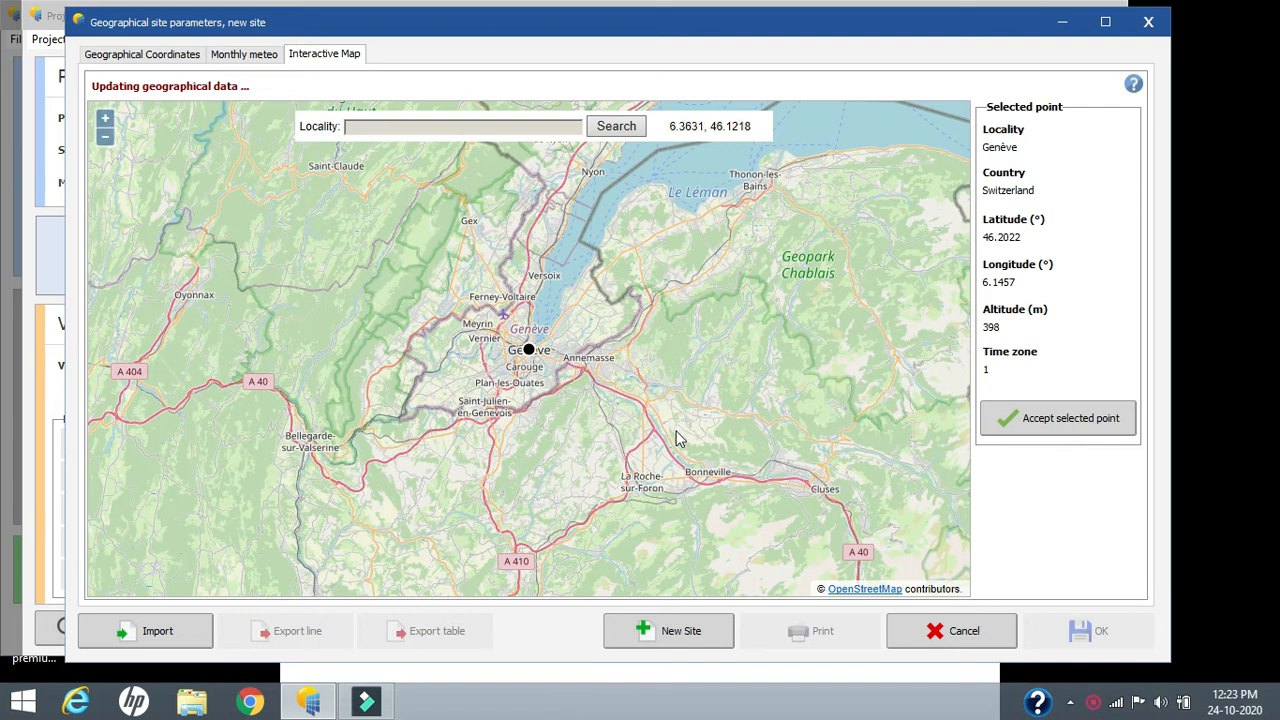
pyautogui.moveTo(680, 32); pyautogui.dragTo(680, 27)
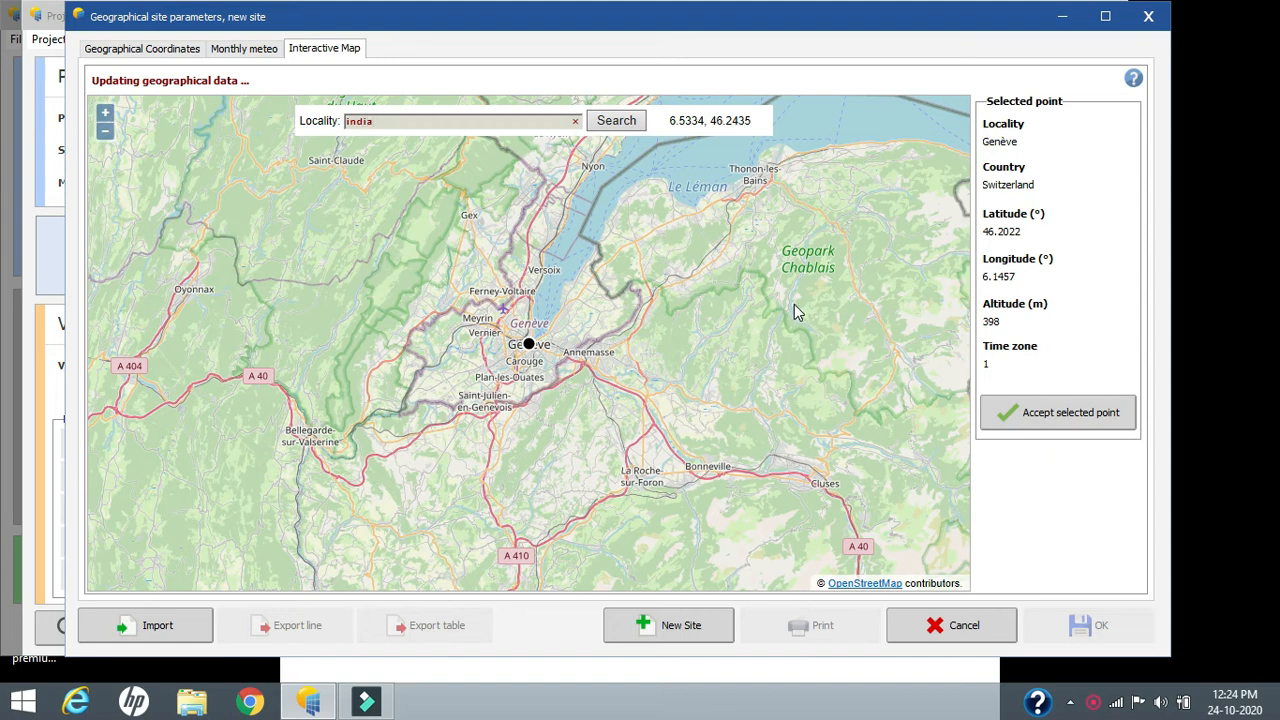
pyautogui.click(637, 121)
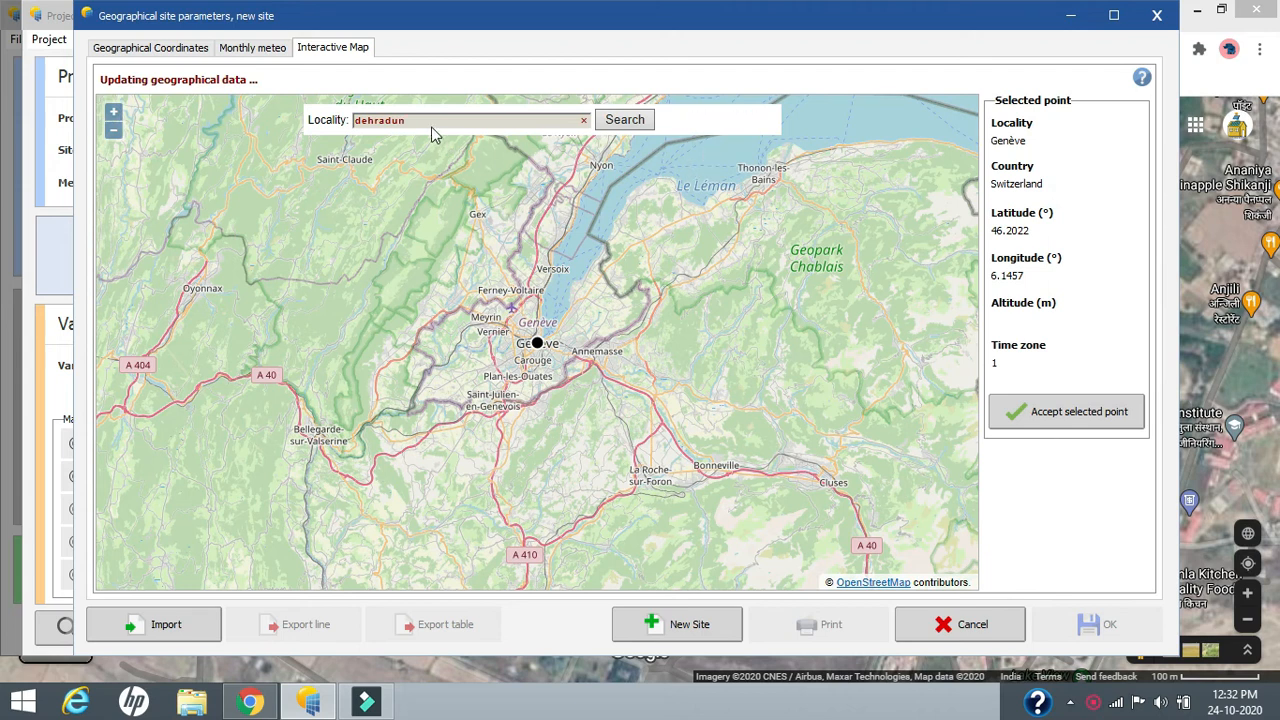
pyautogui.doubleClick(404, 119)
pyautogui.click(620, 120)
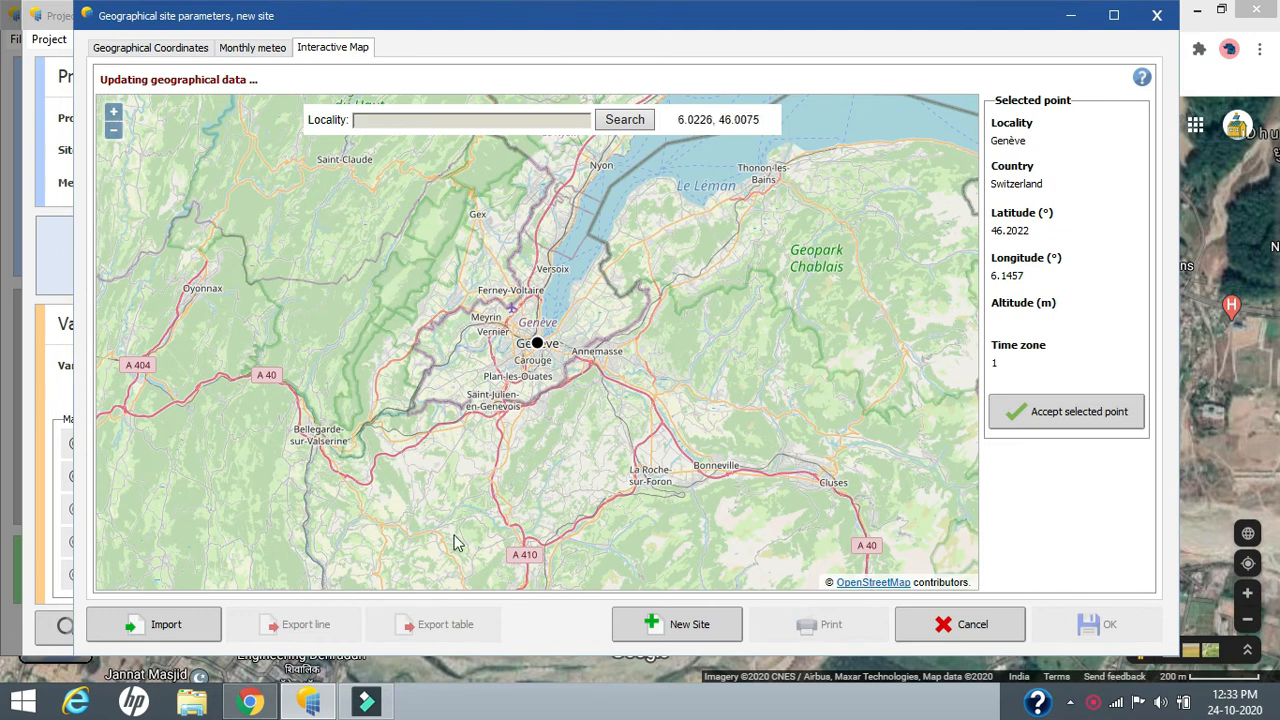
# Step: Switch to Google Maps, mark the plot northwest of Himgiri Zee University and copy 30.3437394,77.878862 from the page address
pyautogui.click(250, 702)
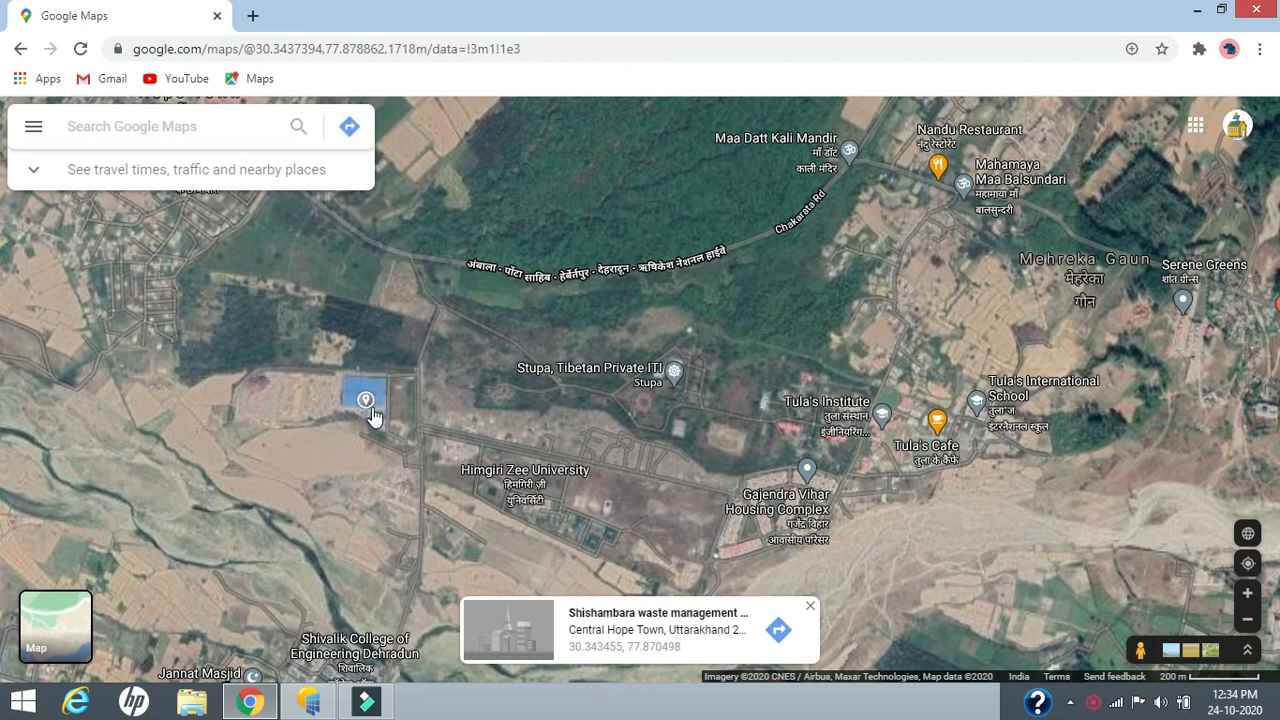
pyautogui.click(367, 403)
pyautogui.click(376, 403)
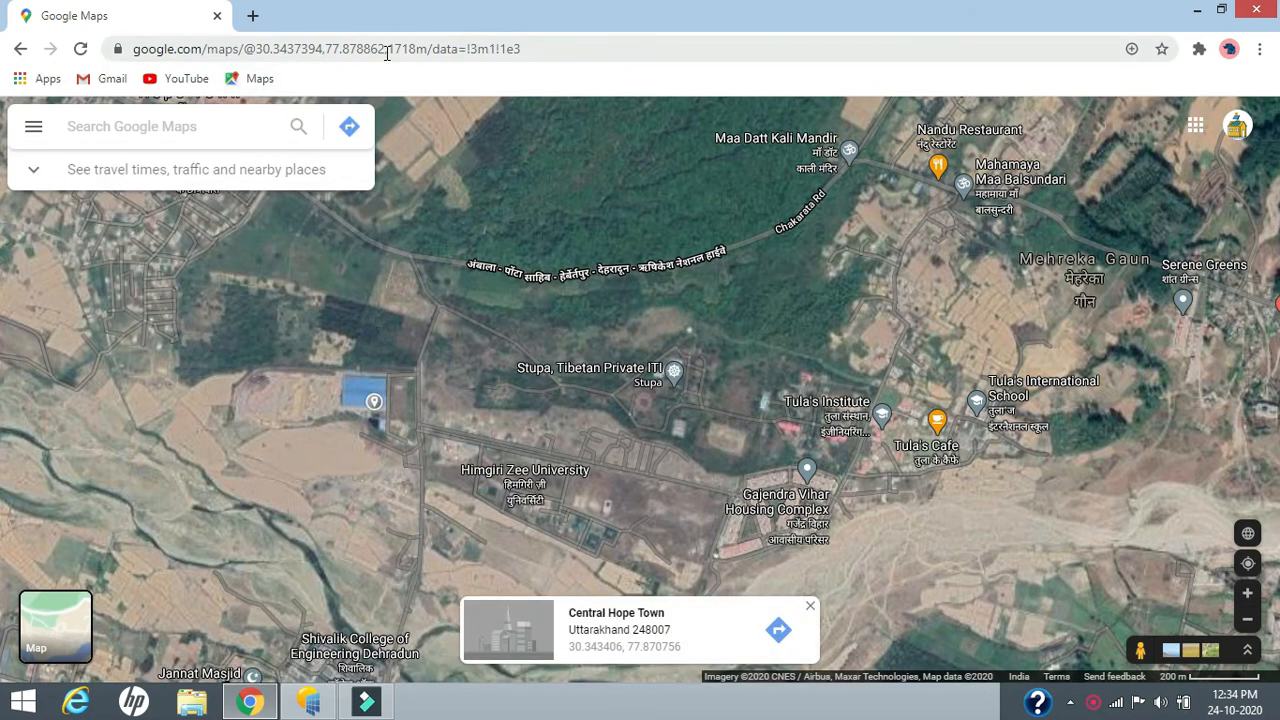
pyautogui.moveTo(386, 48); pyautogui.dragTo(260, 48)
# Step: Return to PVsyst and search the interactive map for the copied coordinates 30.3437394,77.878862
pyautogui.hotkey('alt', 'Tab')
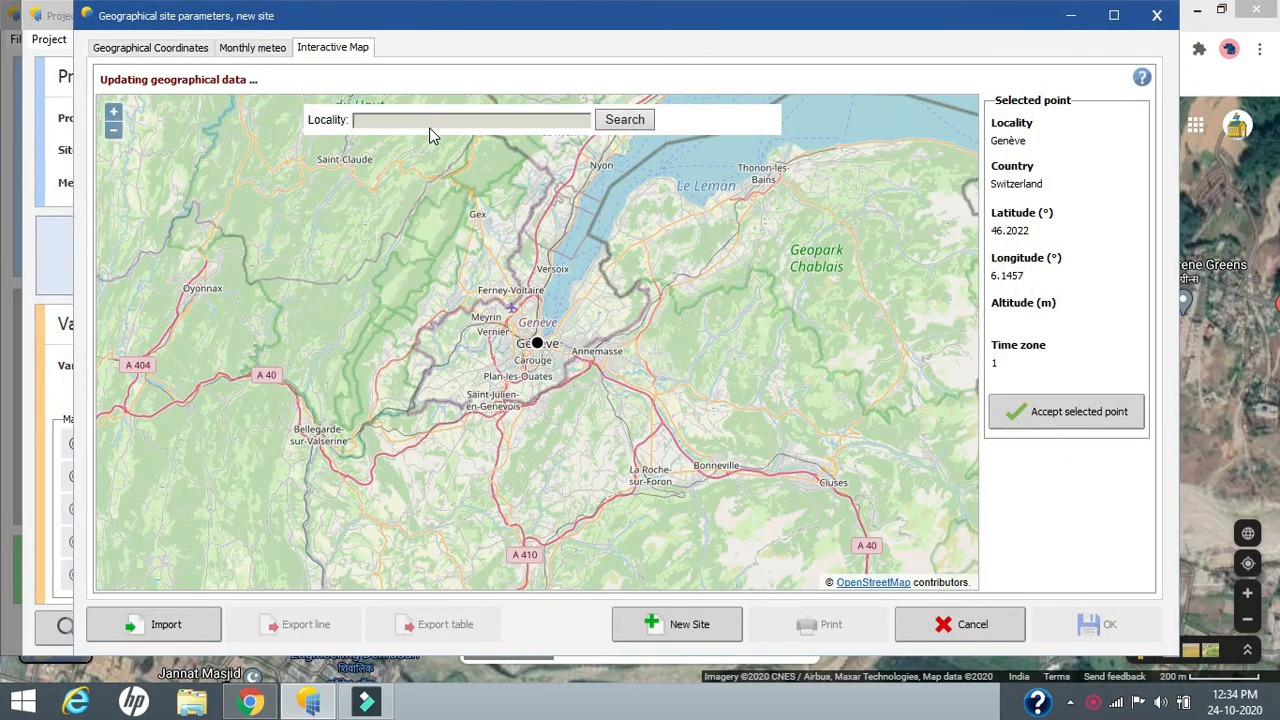
pyautogui.write('30.3437394,77.878862')
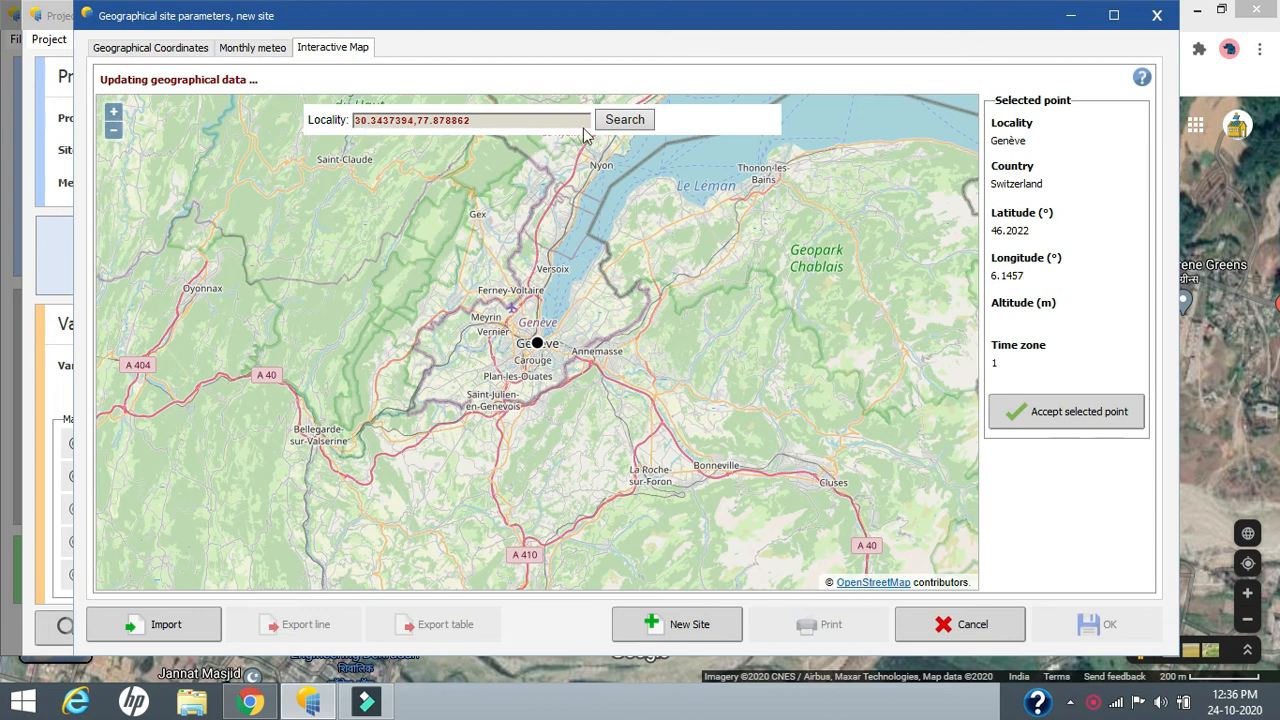
pyautogui.click(622, 120)
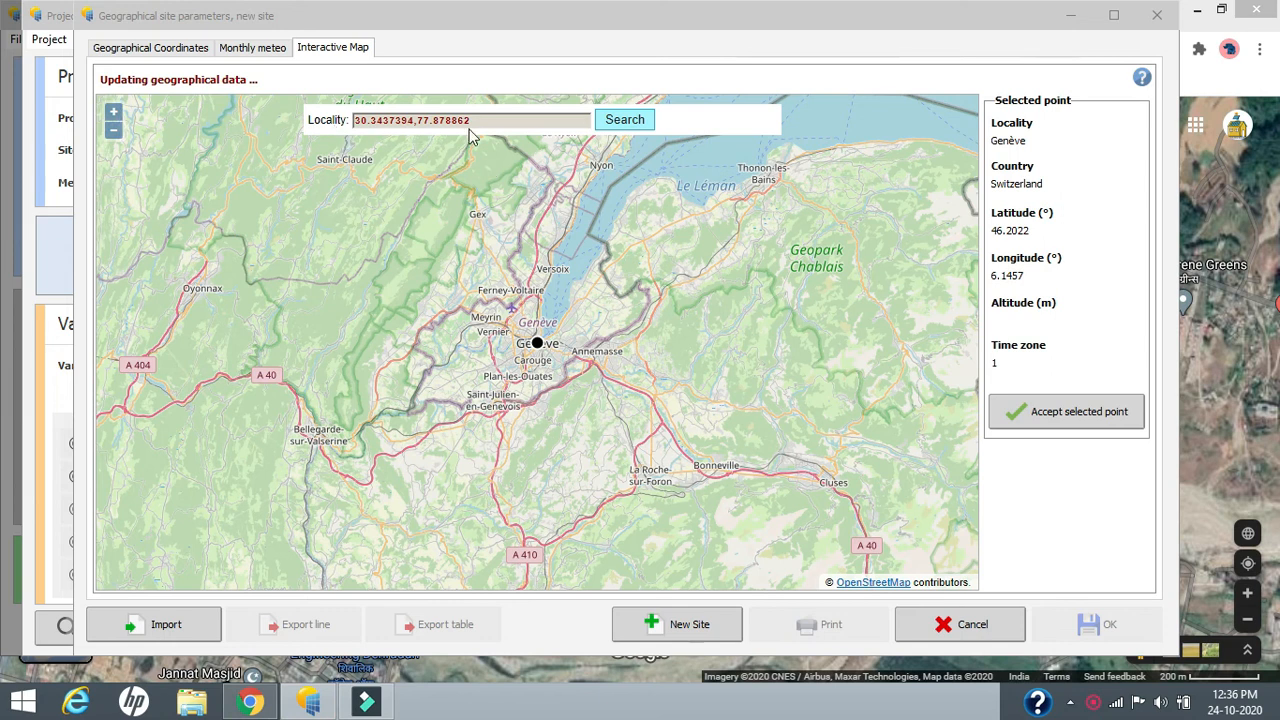
pyautogui.click(622, 120)
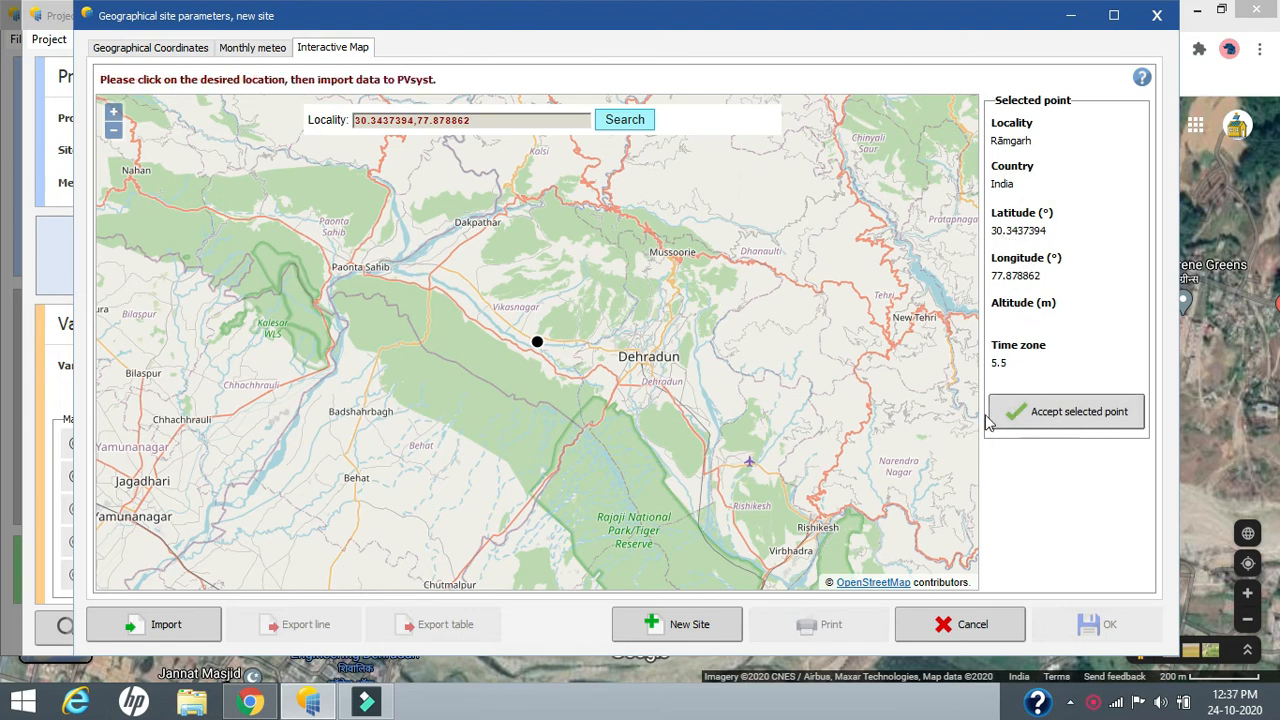
# Step: Accept the selected map point for the new site and name the site Ramgarh, Dehradun
pyautogui.click(1070, 422)
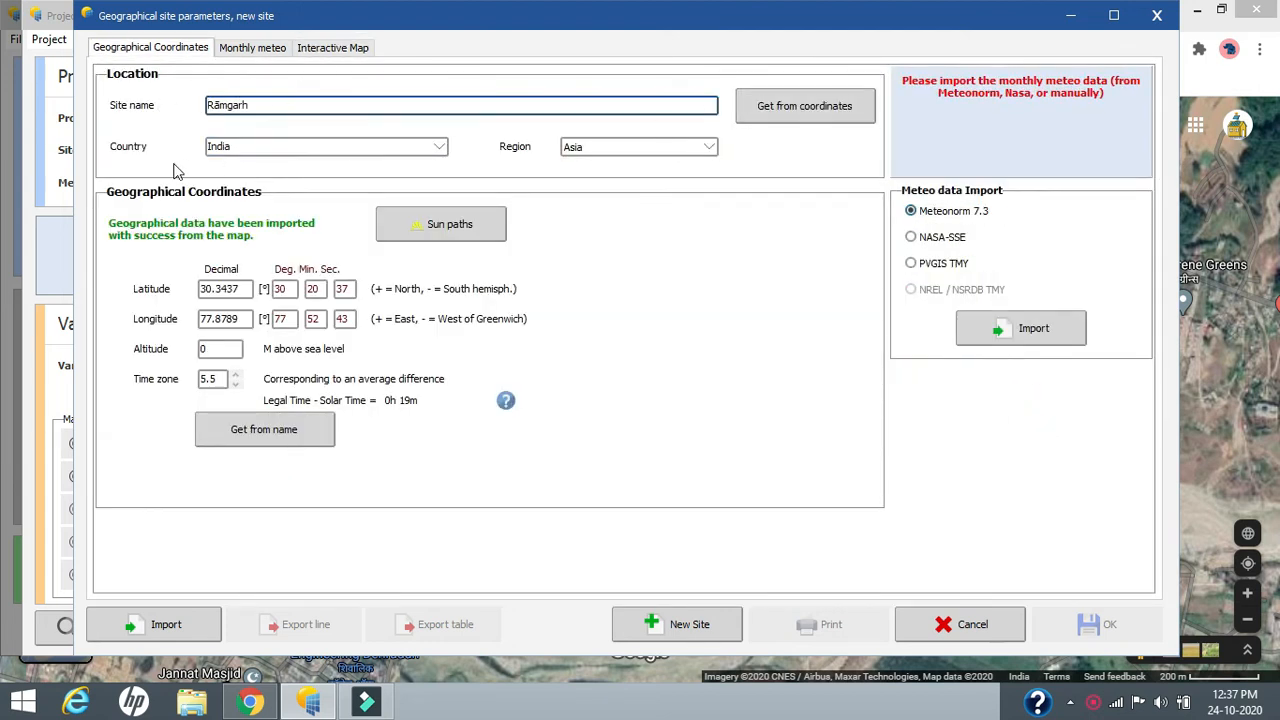
pyautogui.moveTo(270, 106); pyautogui.dragTo(219, 124)
pyautogui.write('Ramgarh, Dehradun')
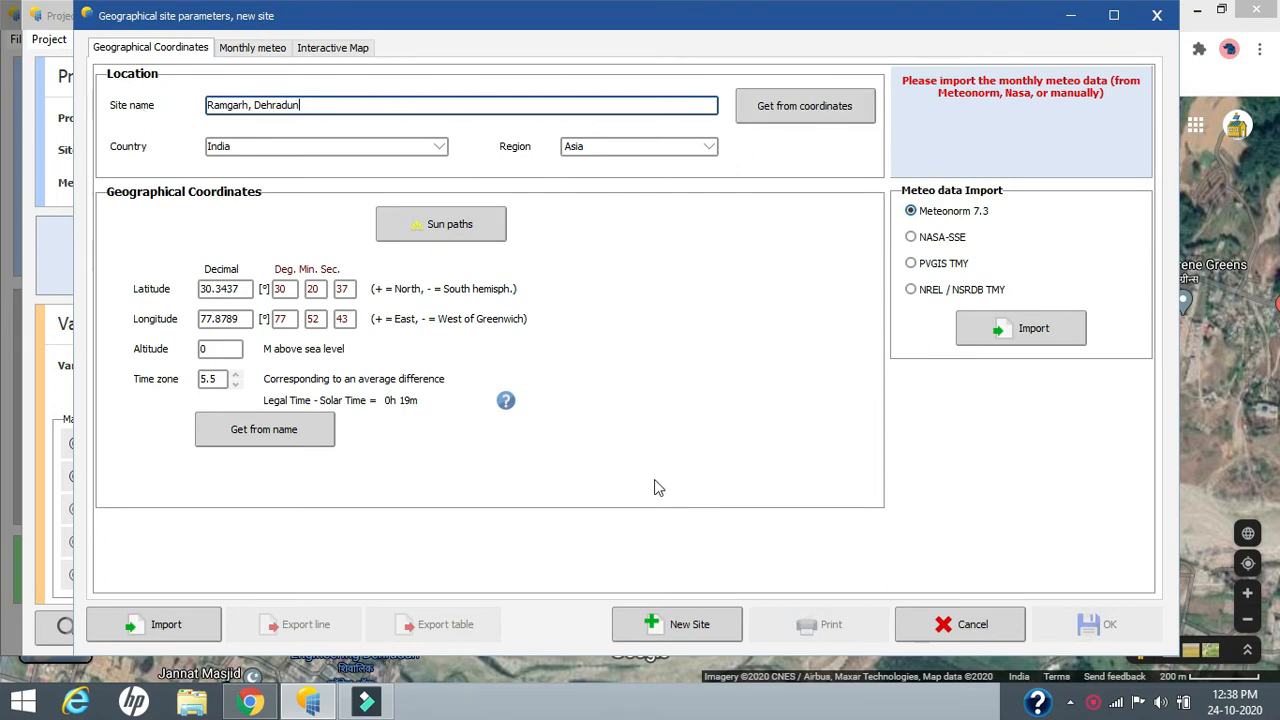
# Step: Examine the site's sun paths diagram and its print preview, and close both
pyautogui.click(458, 237)
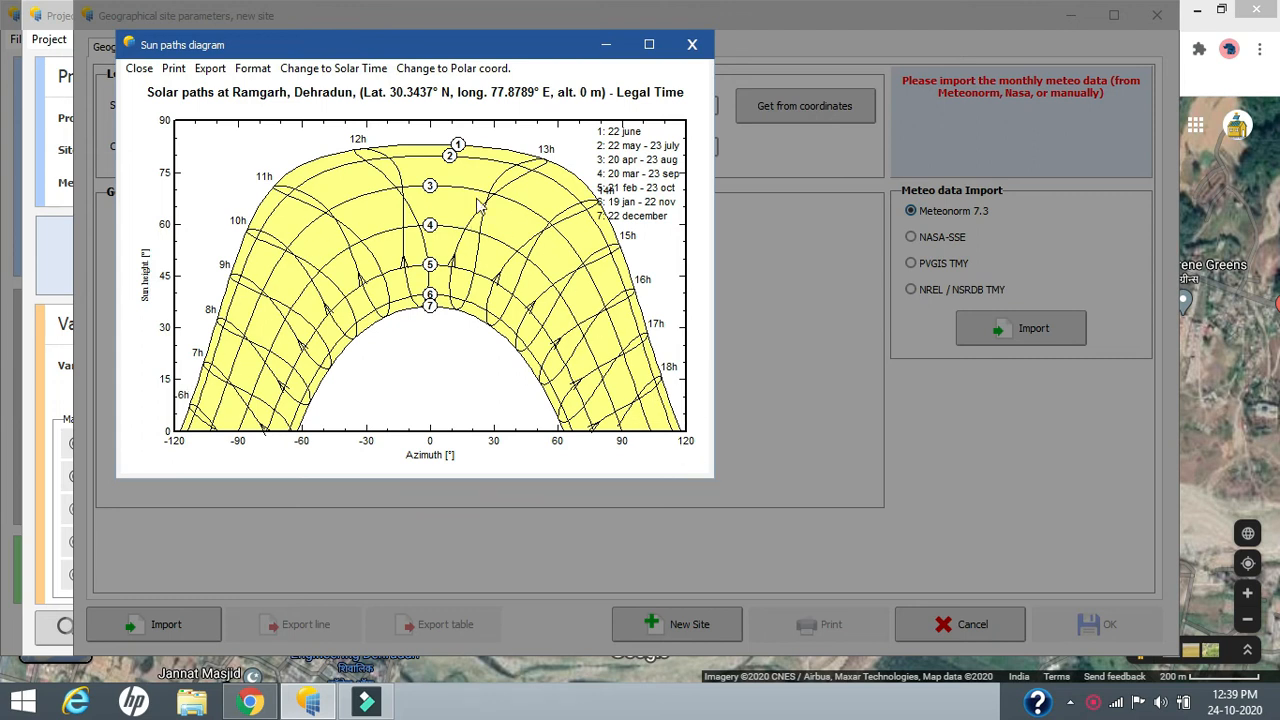
pyautogui.click(200, 69)
pyautogui.click(173, 70)
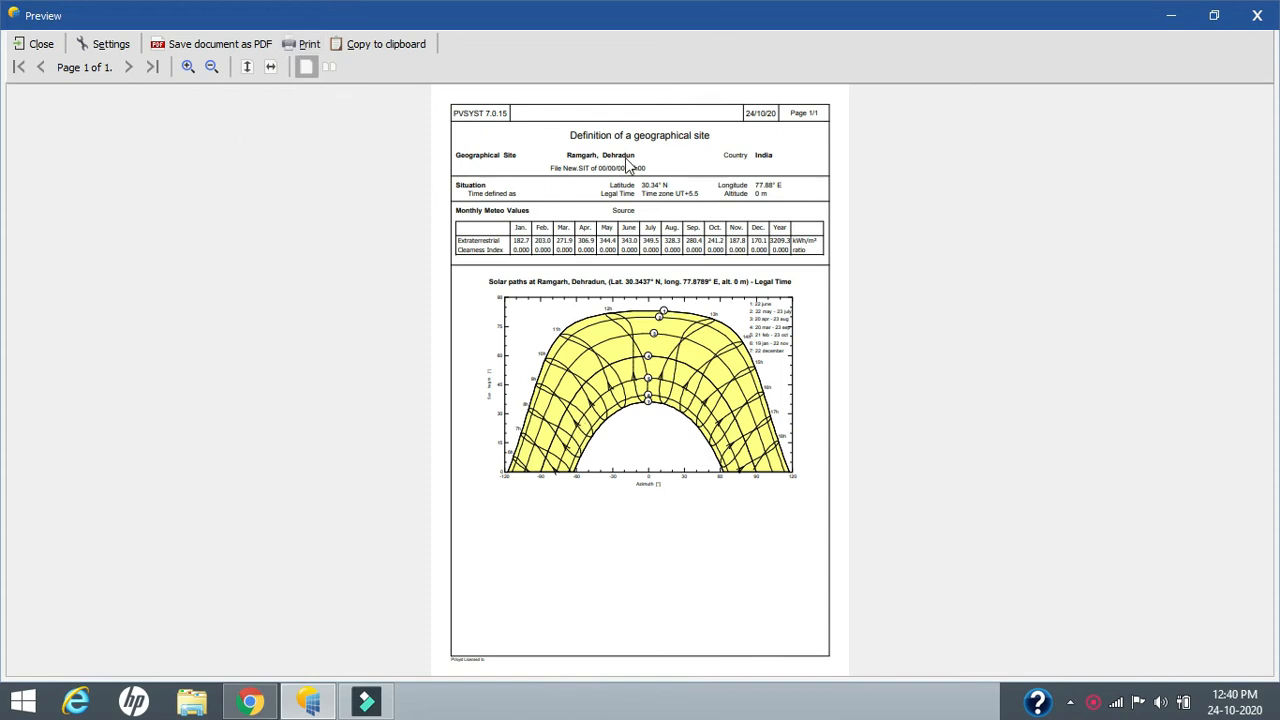
pyautogui.click(1258, 18)
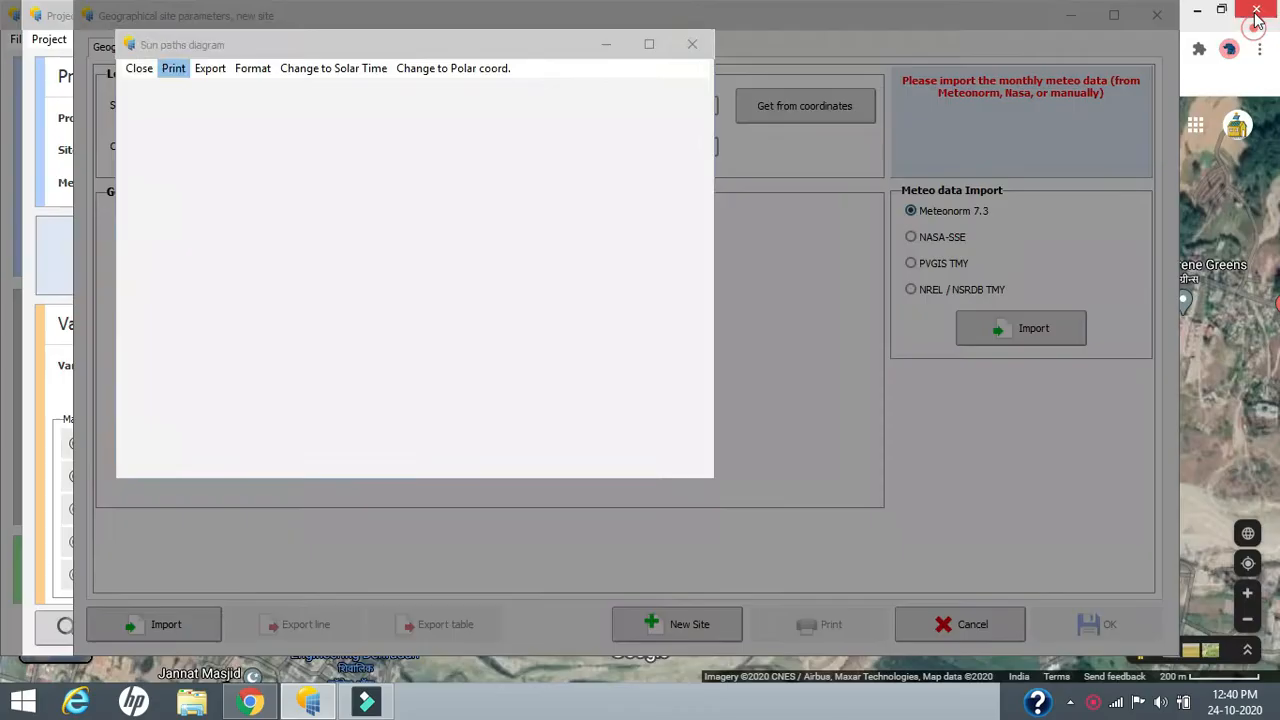
pyautogui.press('Escape')
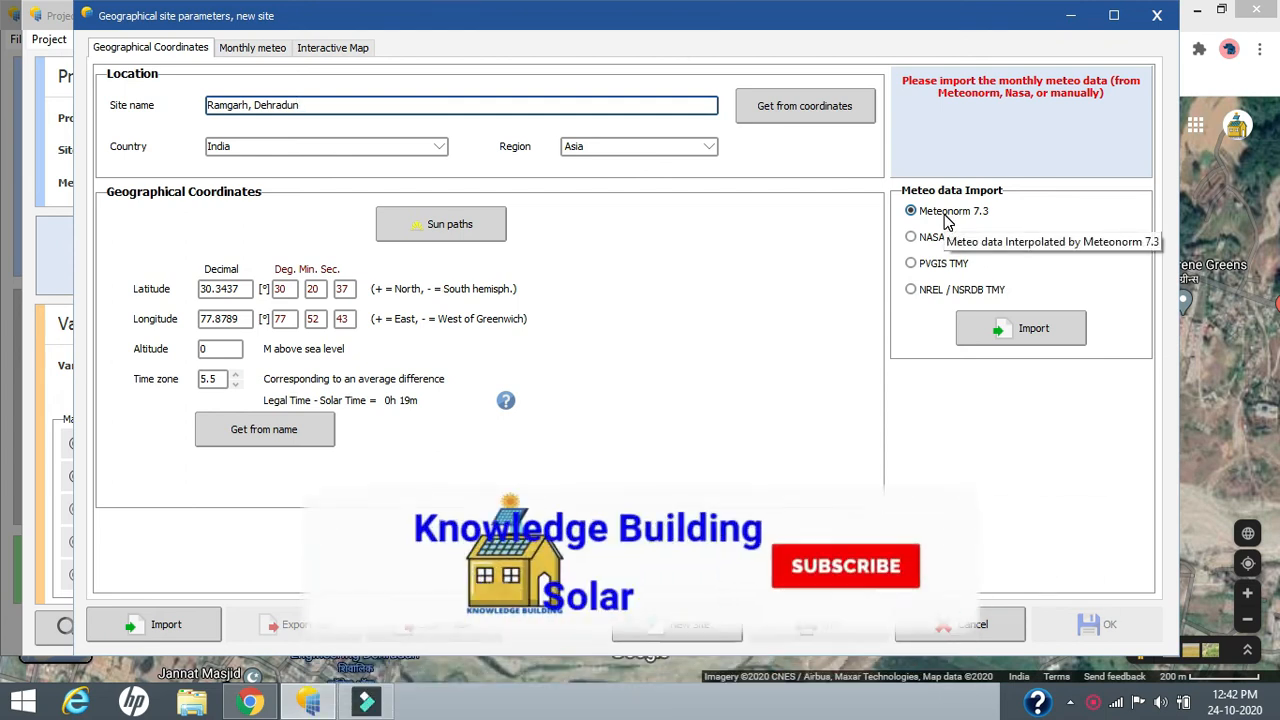
# Step: Import the monthly meteo data from Meteonorm 7.3 and set the irradiation units to kWh/m²/day
pyautogui.click(1010, 329)
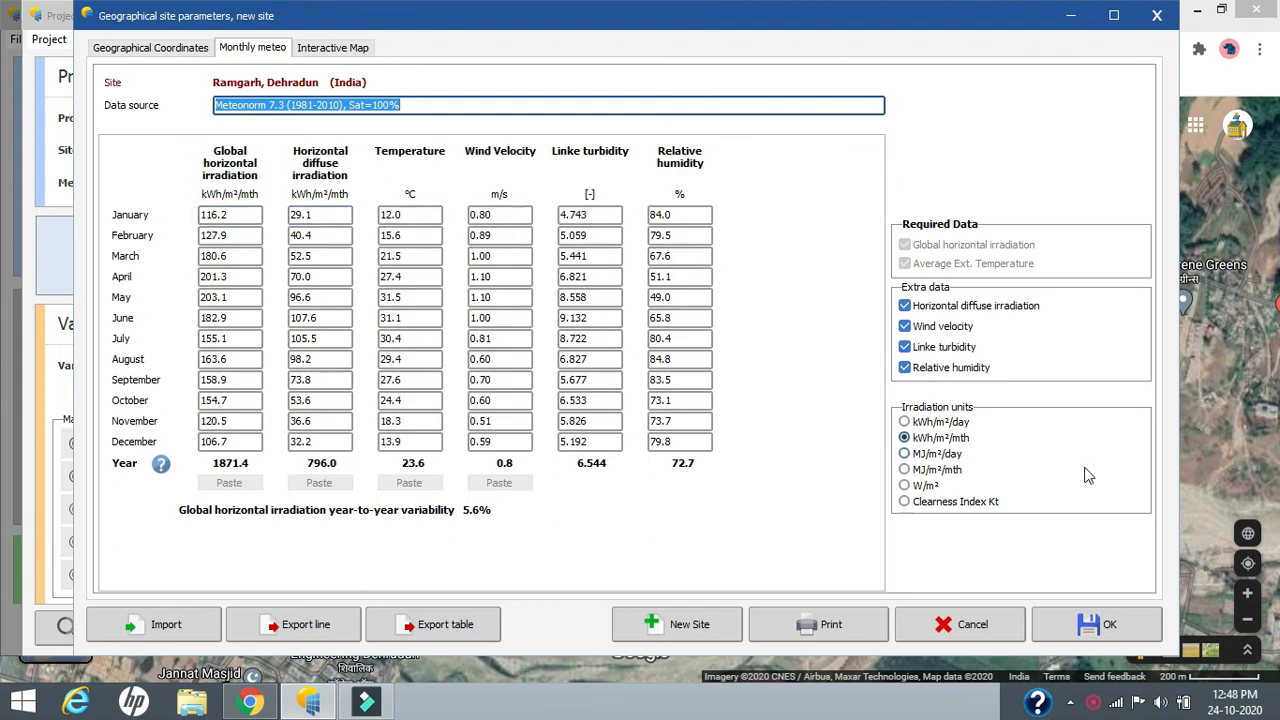
pyautogui.click(905, 422)
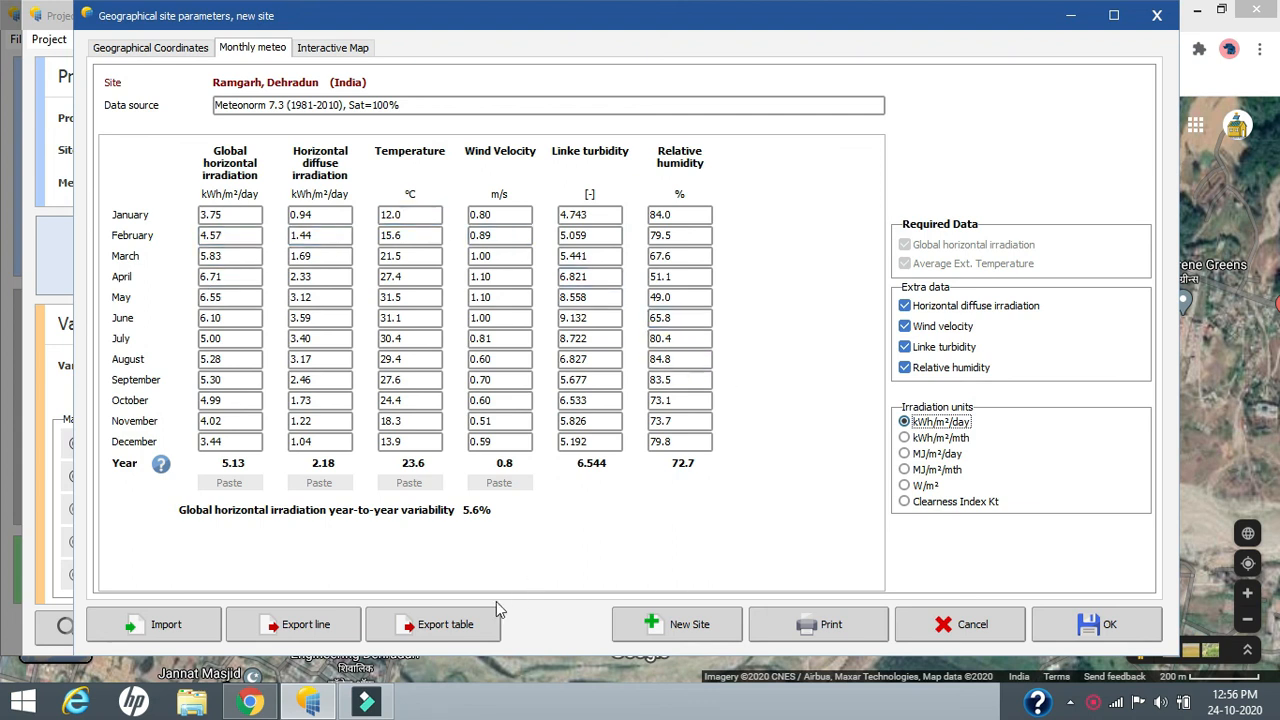
# Step: Save the geographical site file as Ramgarh, Dehradun_MN73 and return to the project
pyautogui.click(1084, 638)
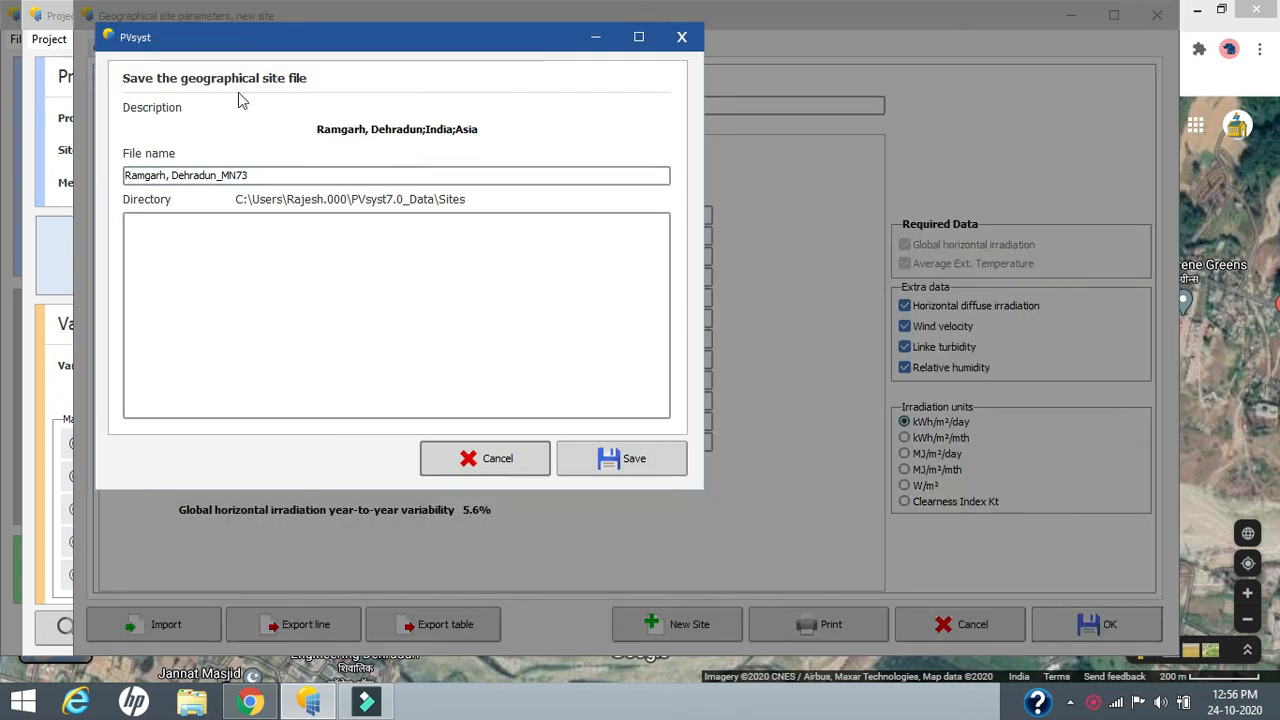
pyautogui.click(644, 466)
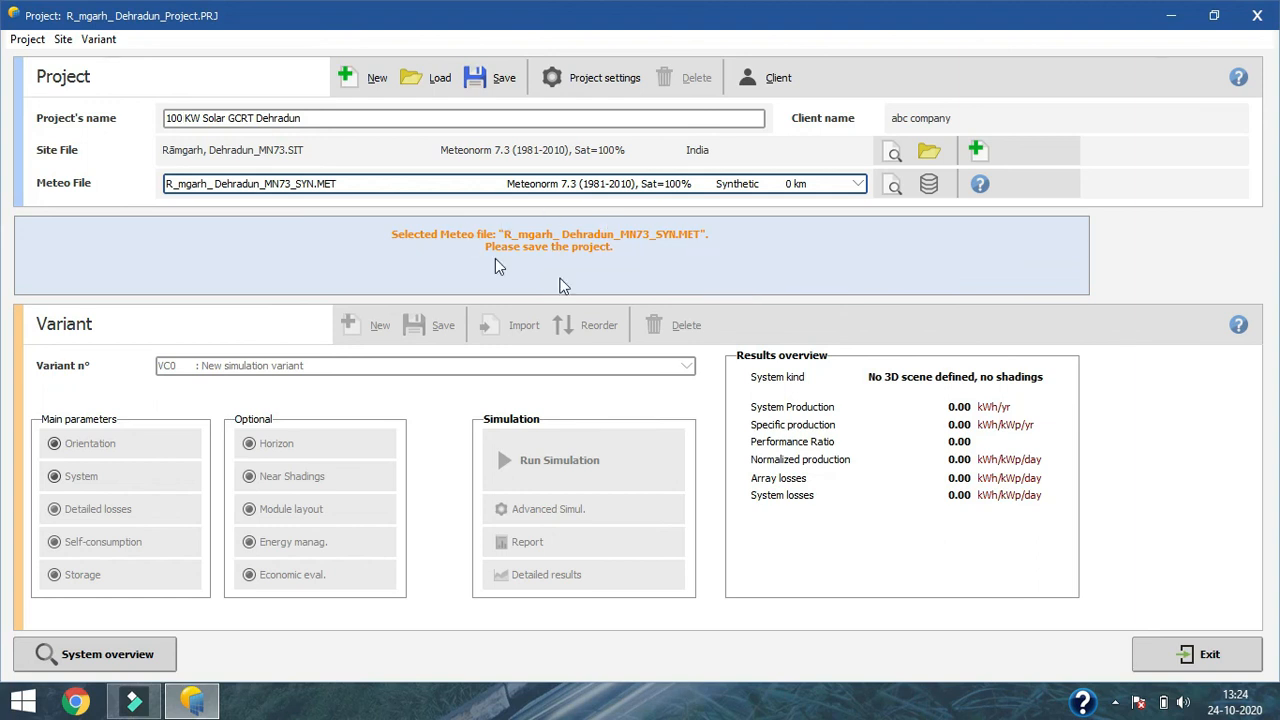
pyautogui.click(460, 118)
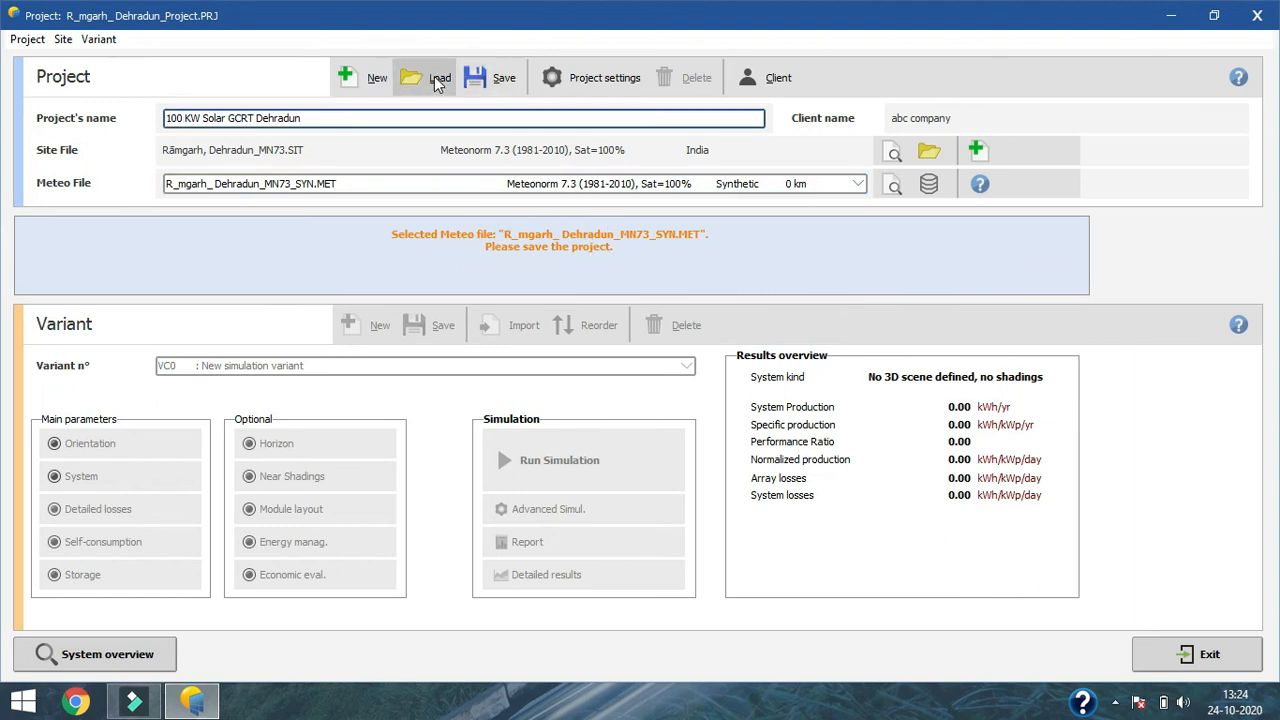